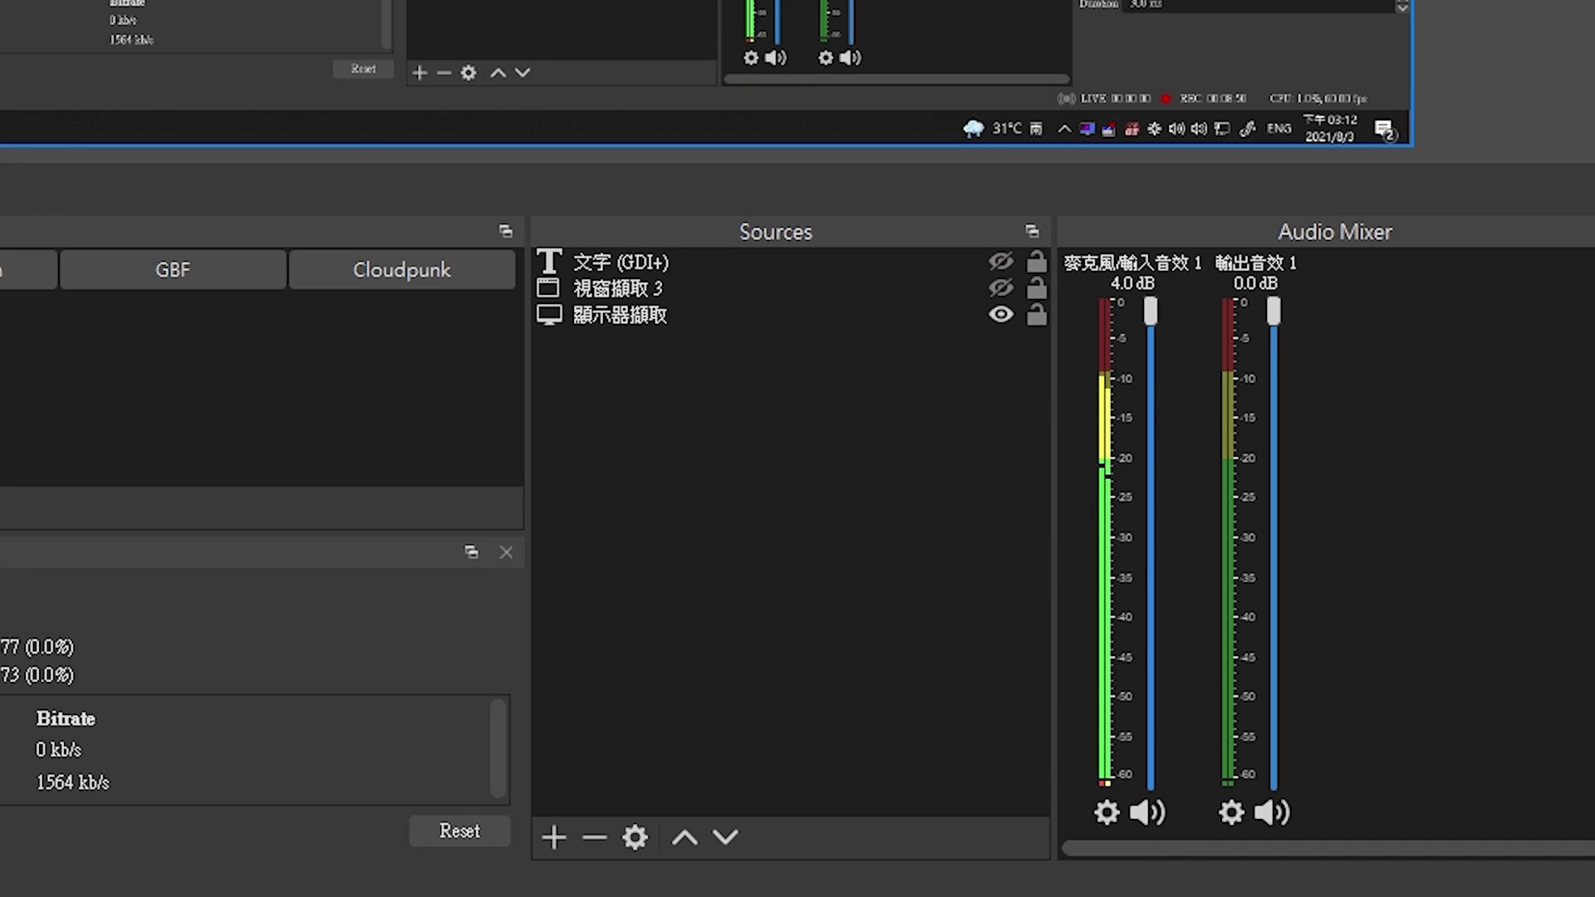
Open the microphone's Filters window and list the addable audio filter types, including VST 2.x Plug-in
click(1107, 812)
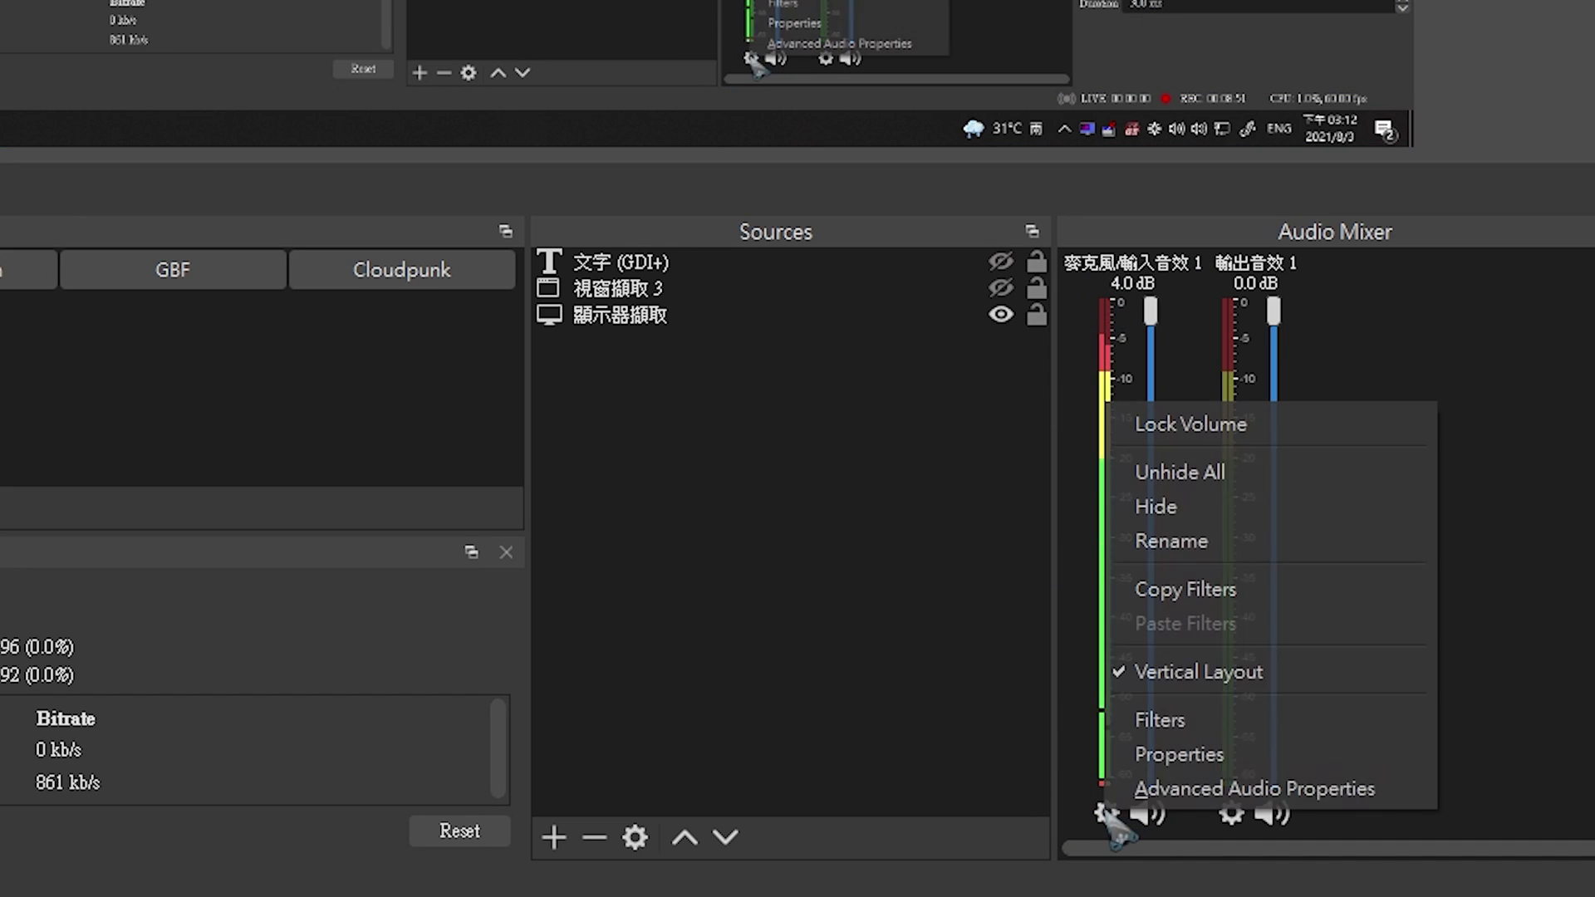
click(1204, 720)
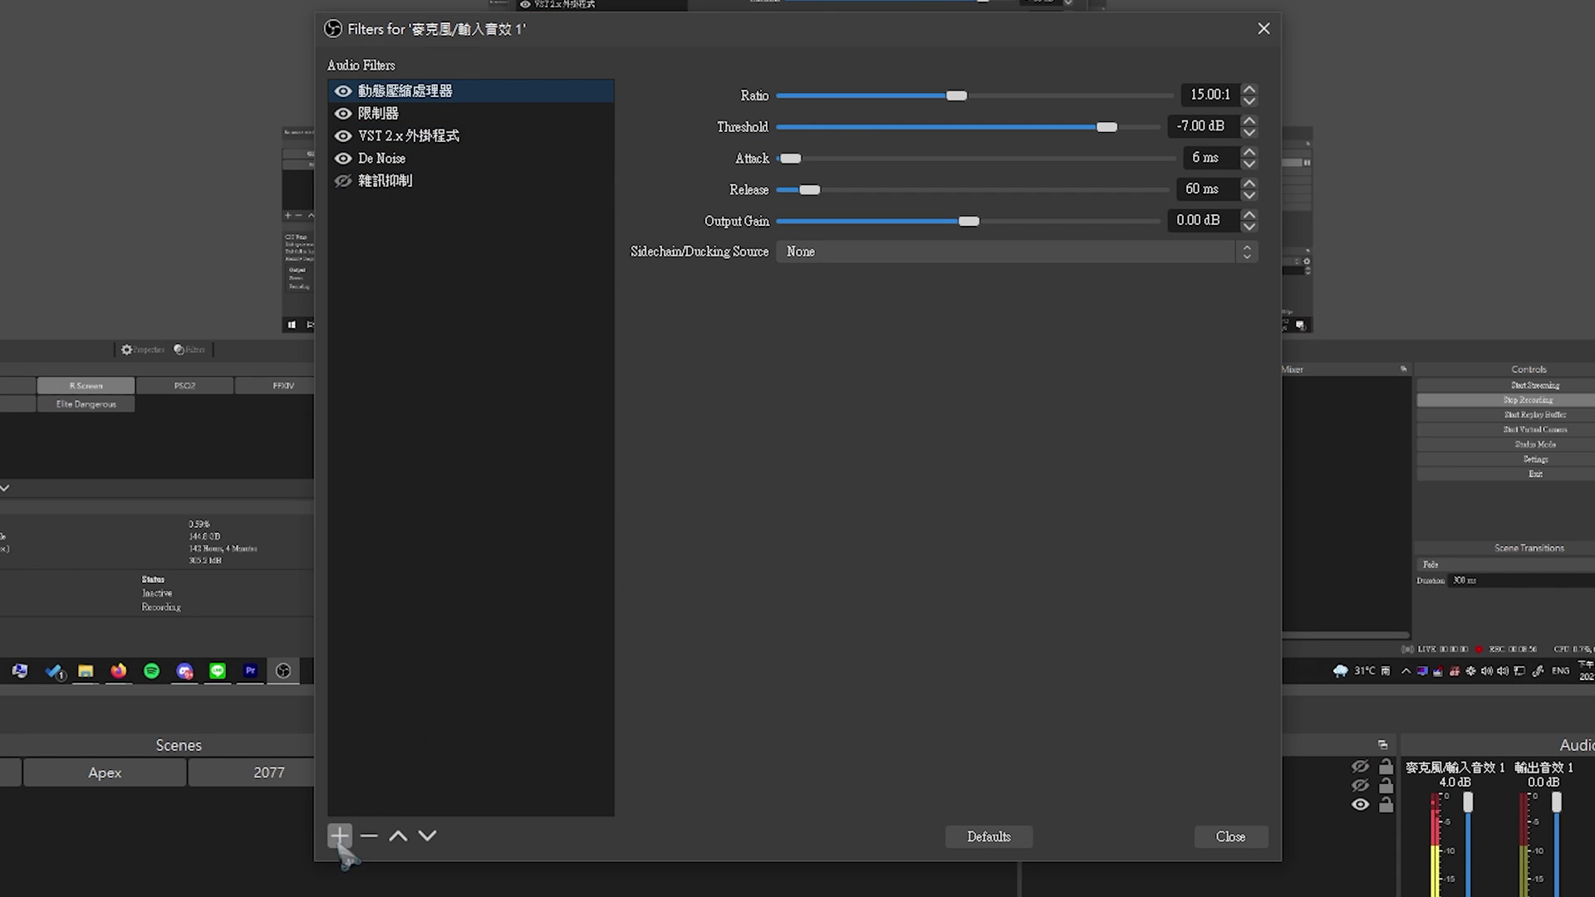
click(340, 836)
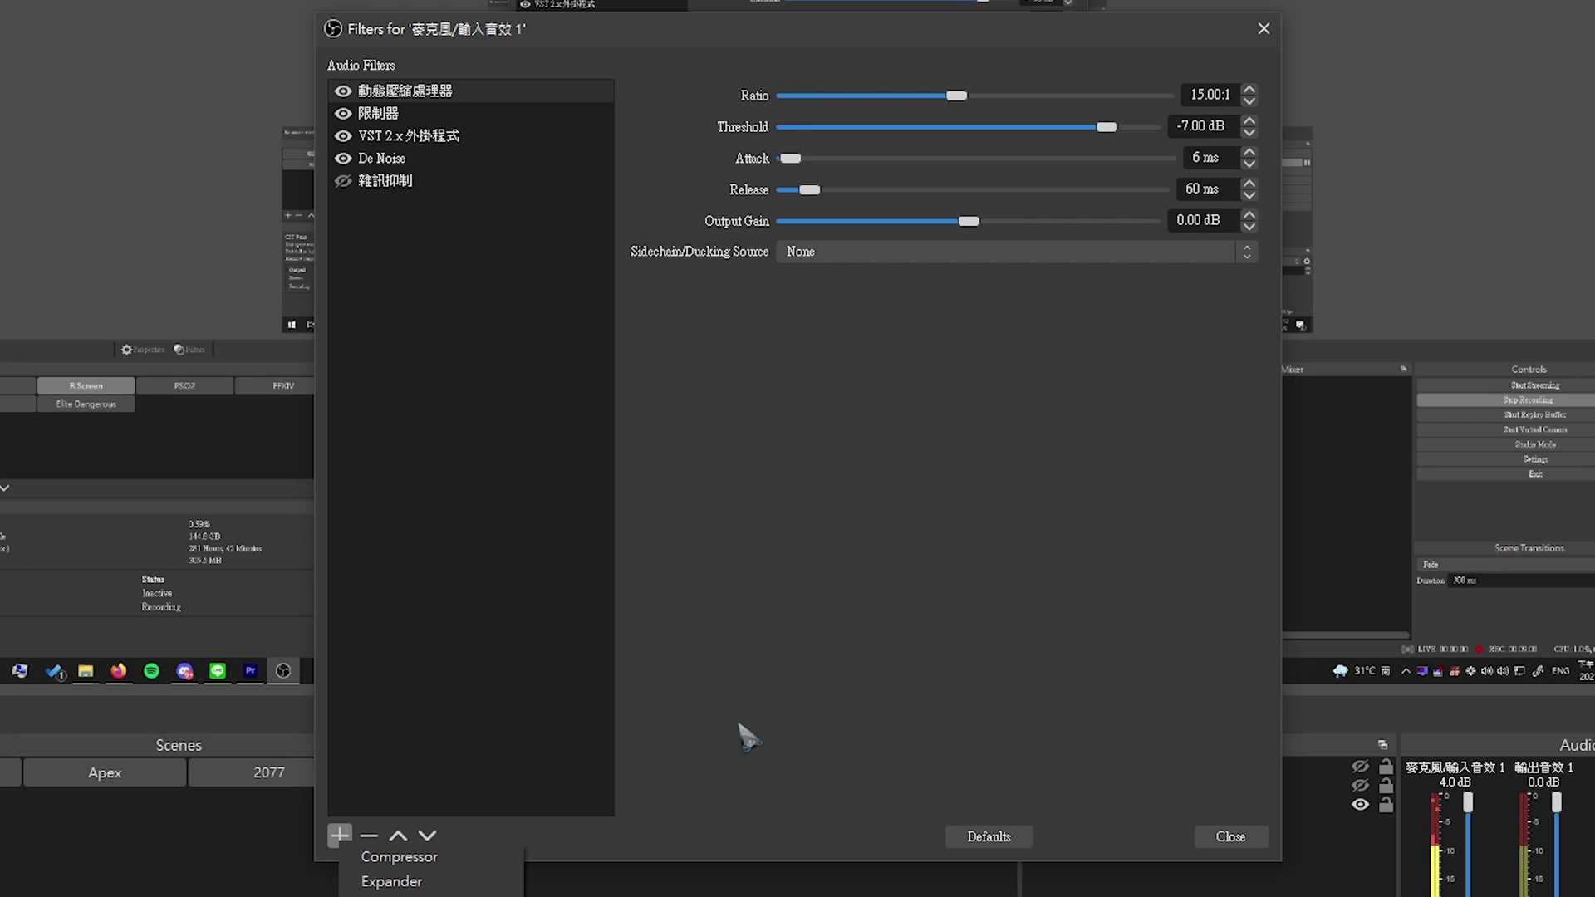
key(Escape)
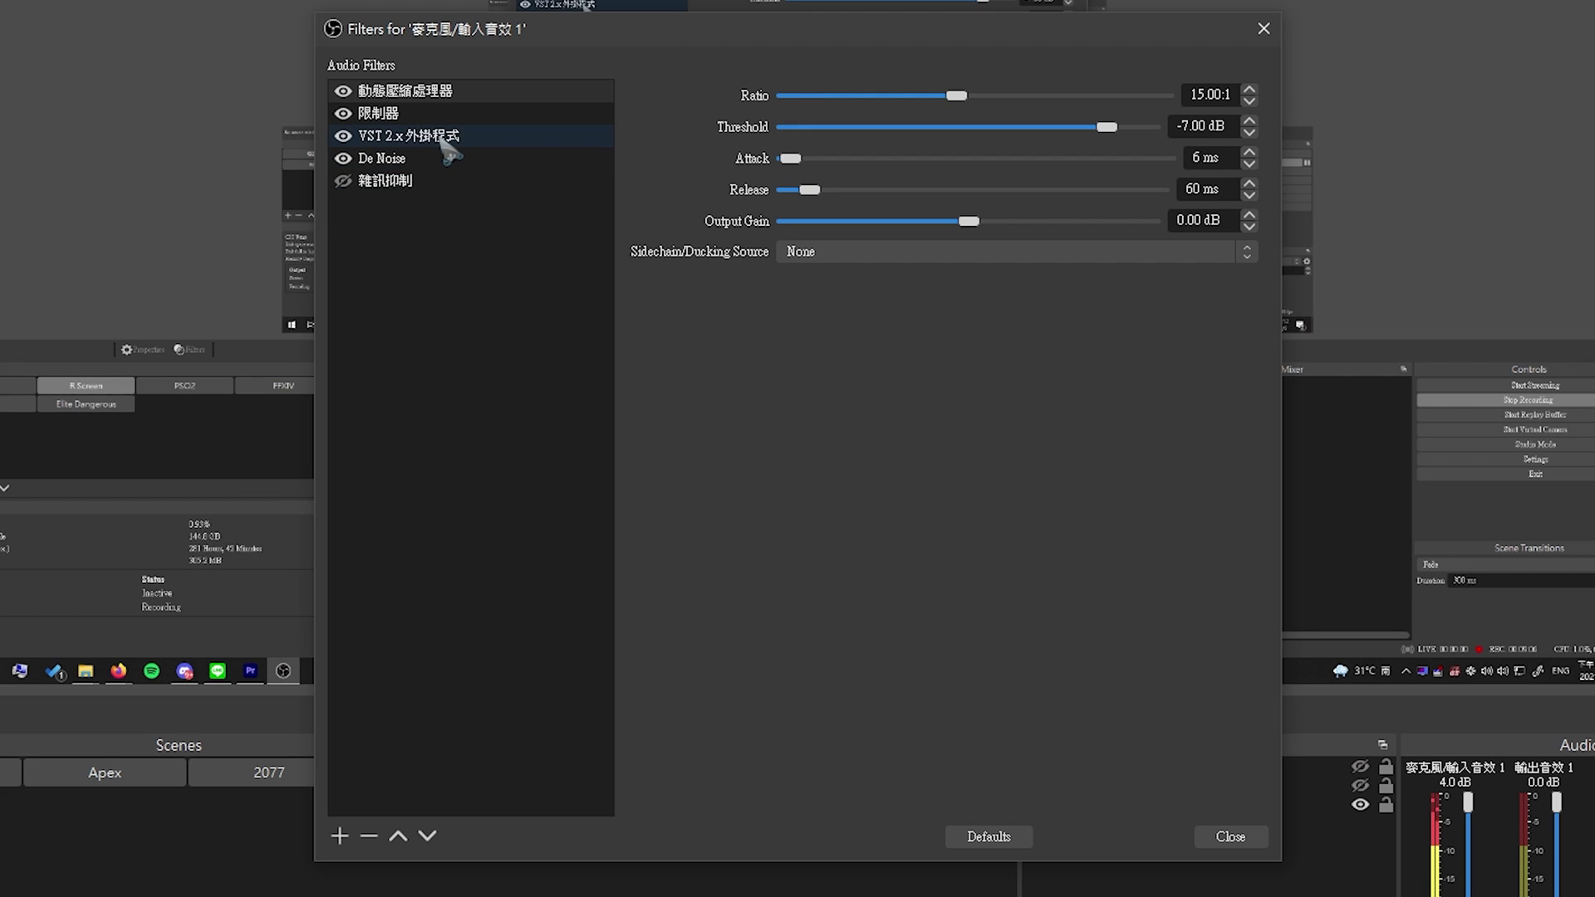
click(340, 836)
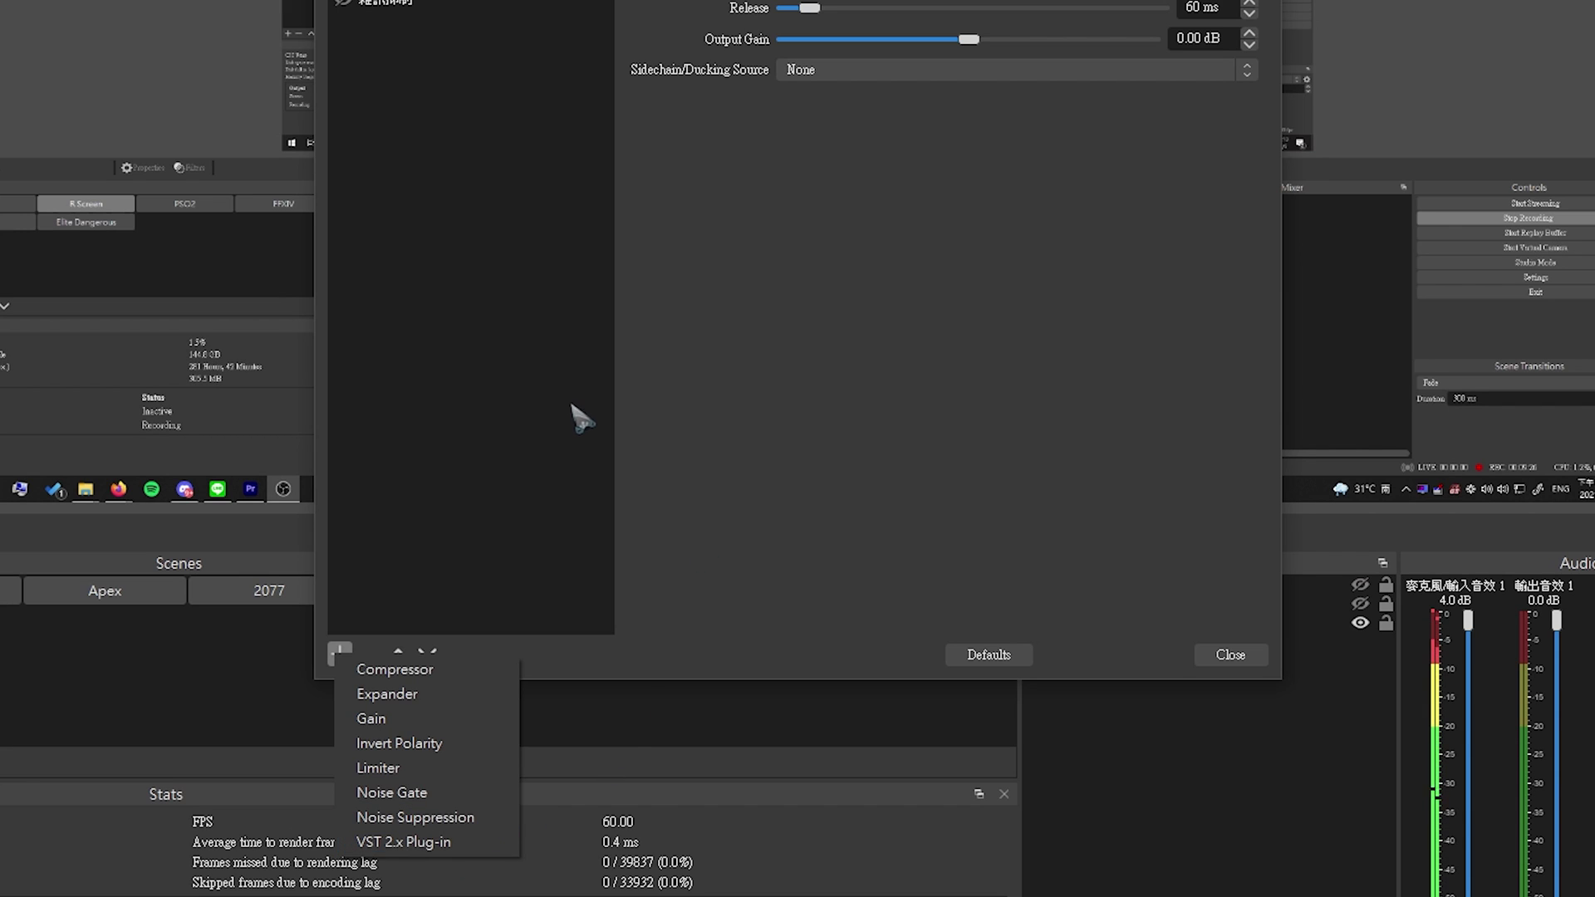
Inspect the De Noise filter's VST plug-in settings, then the 雜訊抑制 filter's settings
click(573, 419)
click(432, 158)
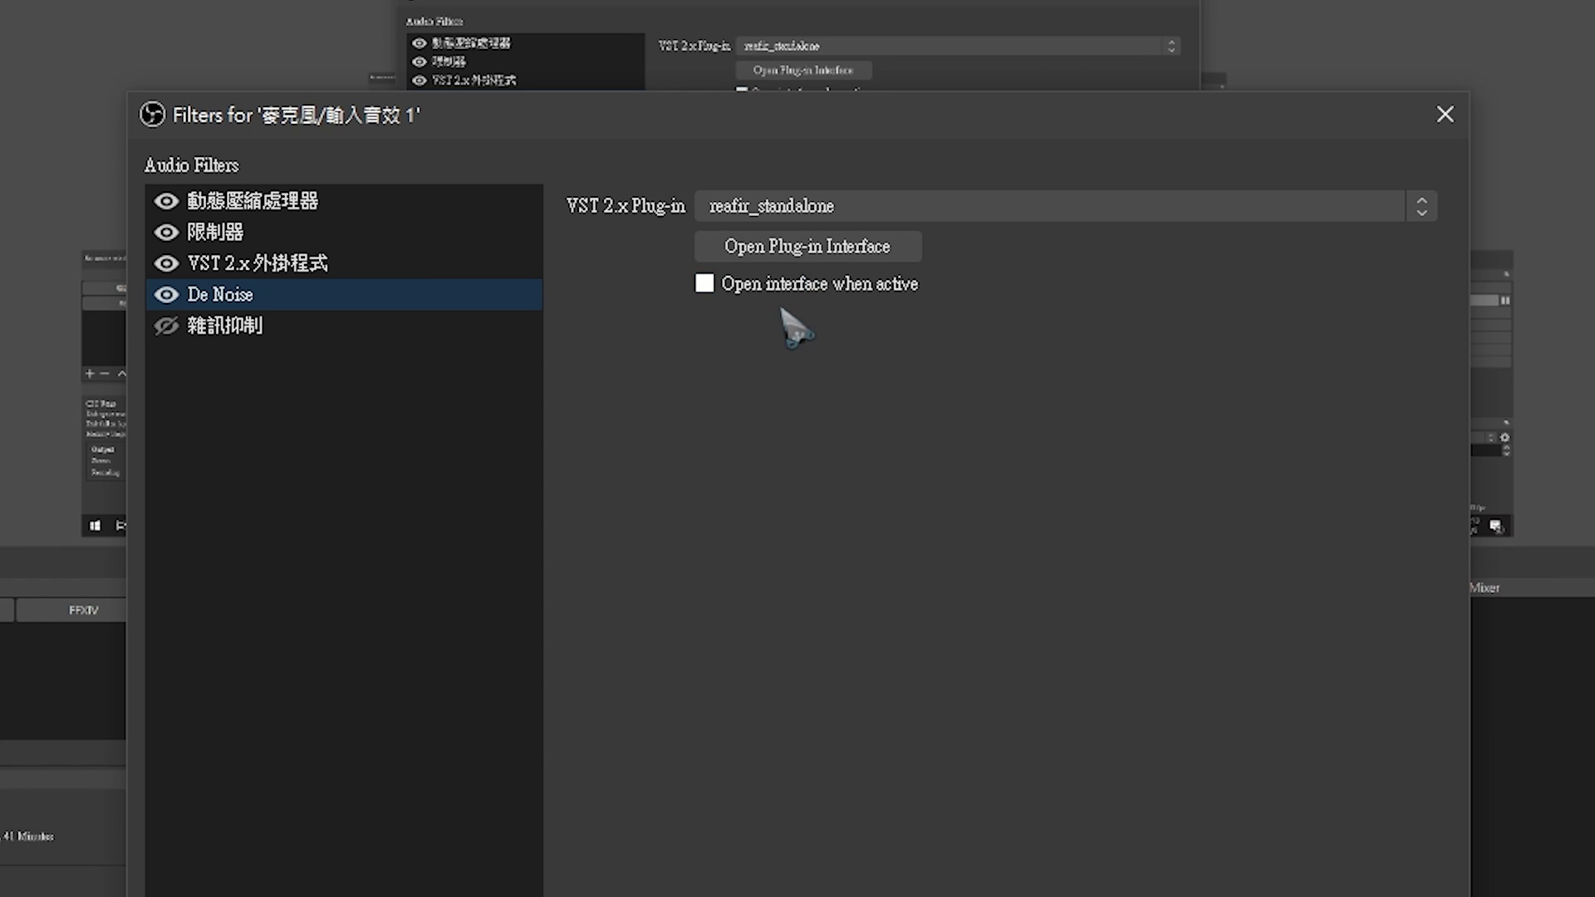
click(224, 325)
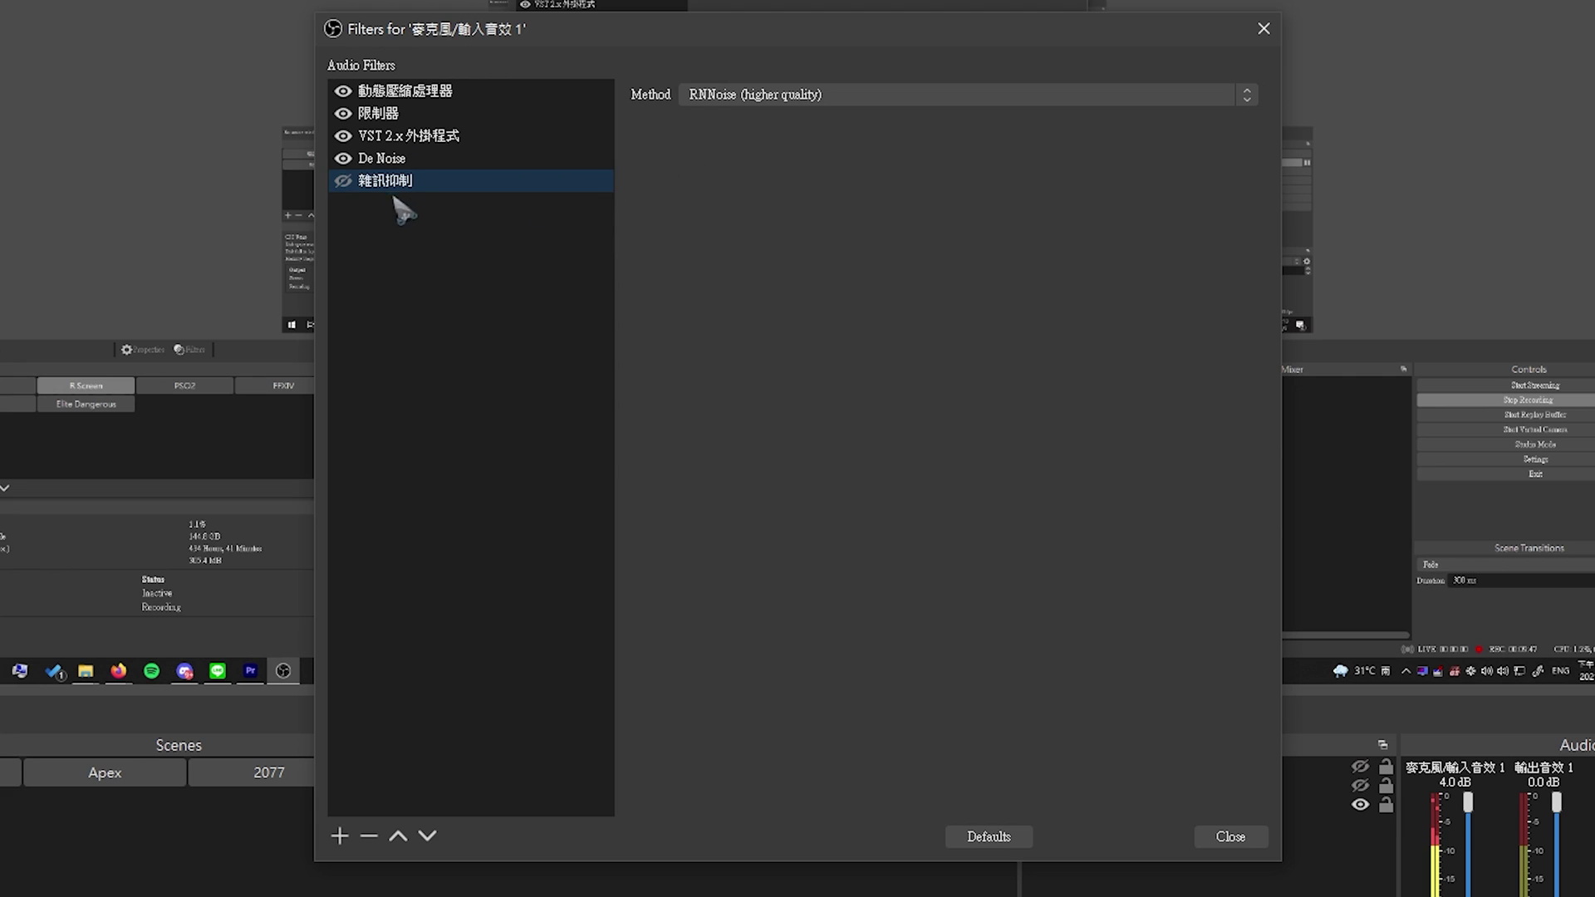
Close the filter-type list without adding, and keep RNNoise (higher quality) as the 雜訊抑制 method
click(340, 835)
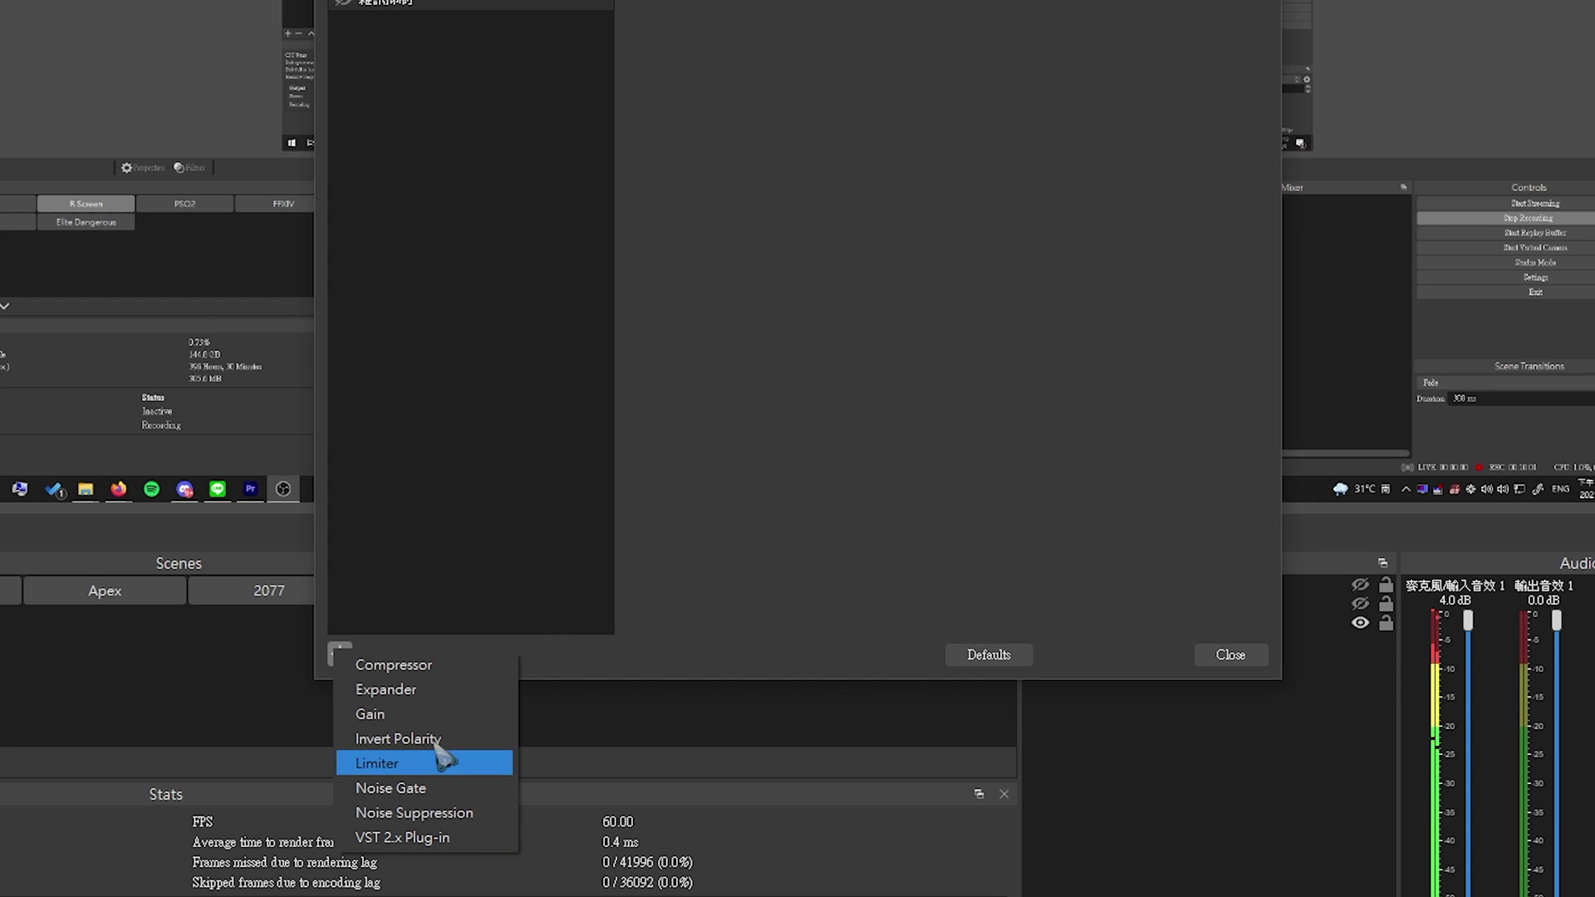
click(712, 470)
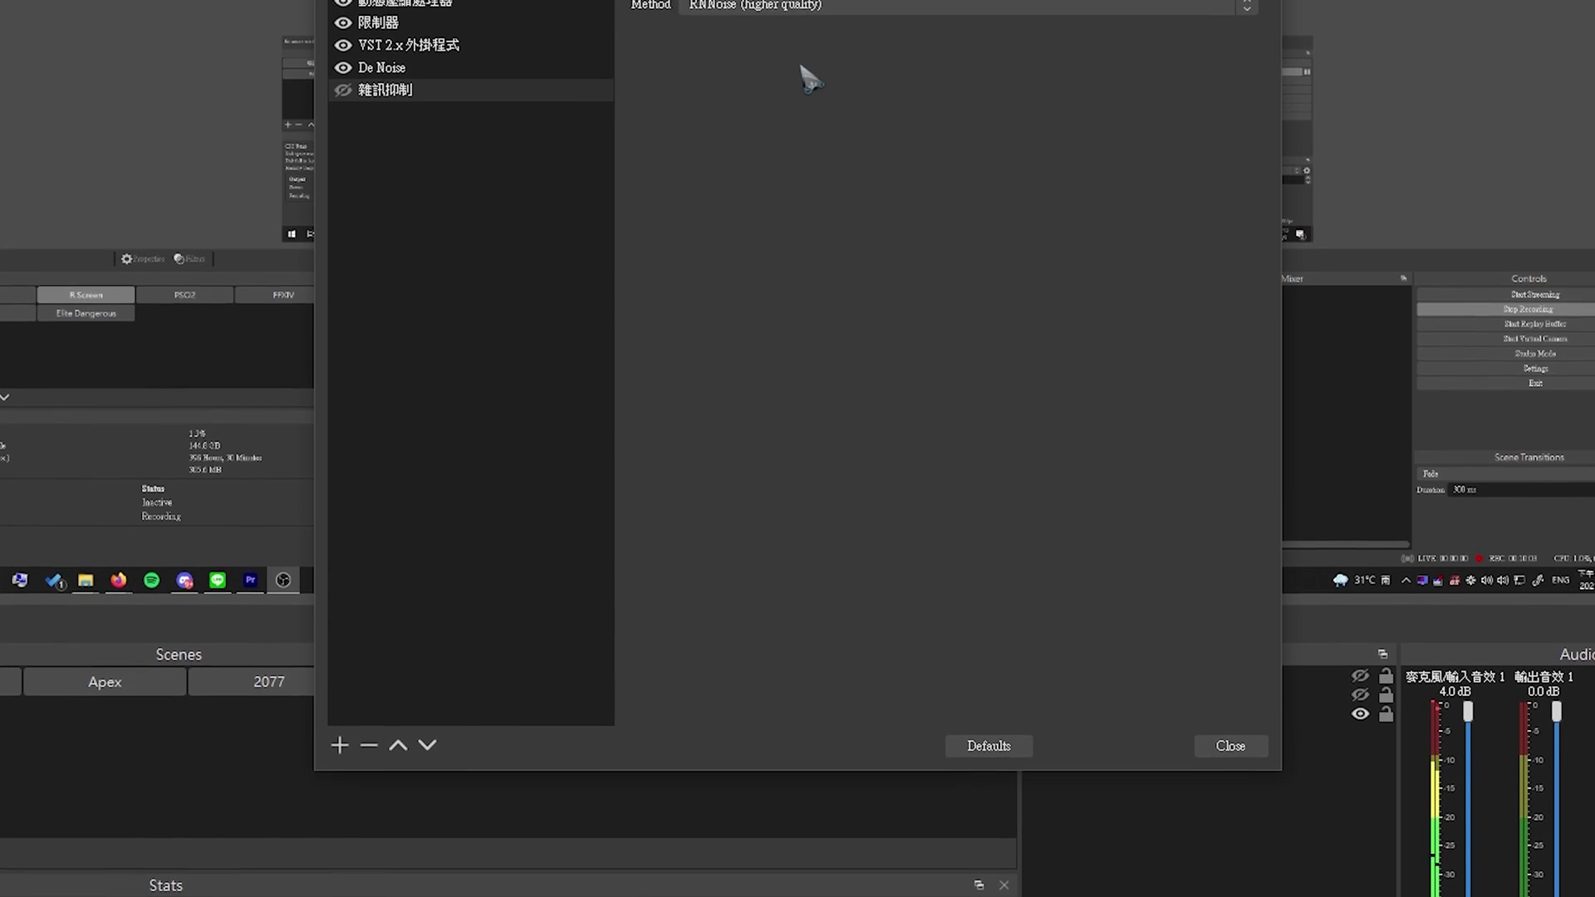
click(806, 5)
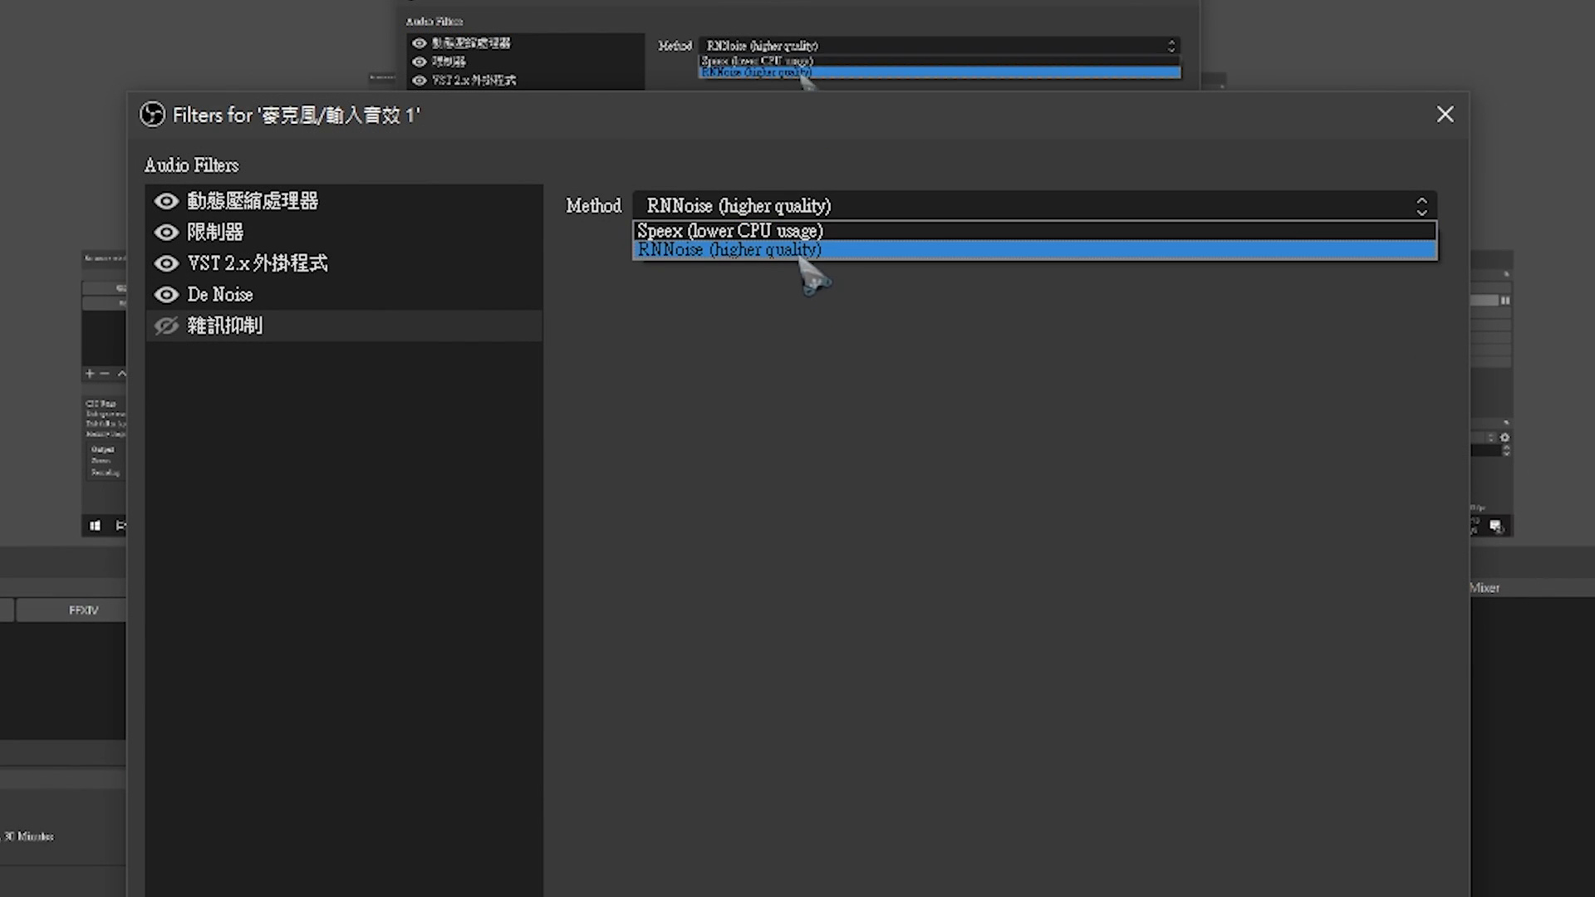
click(803, 127)
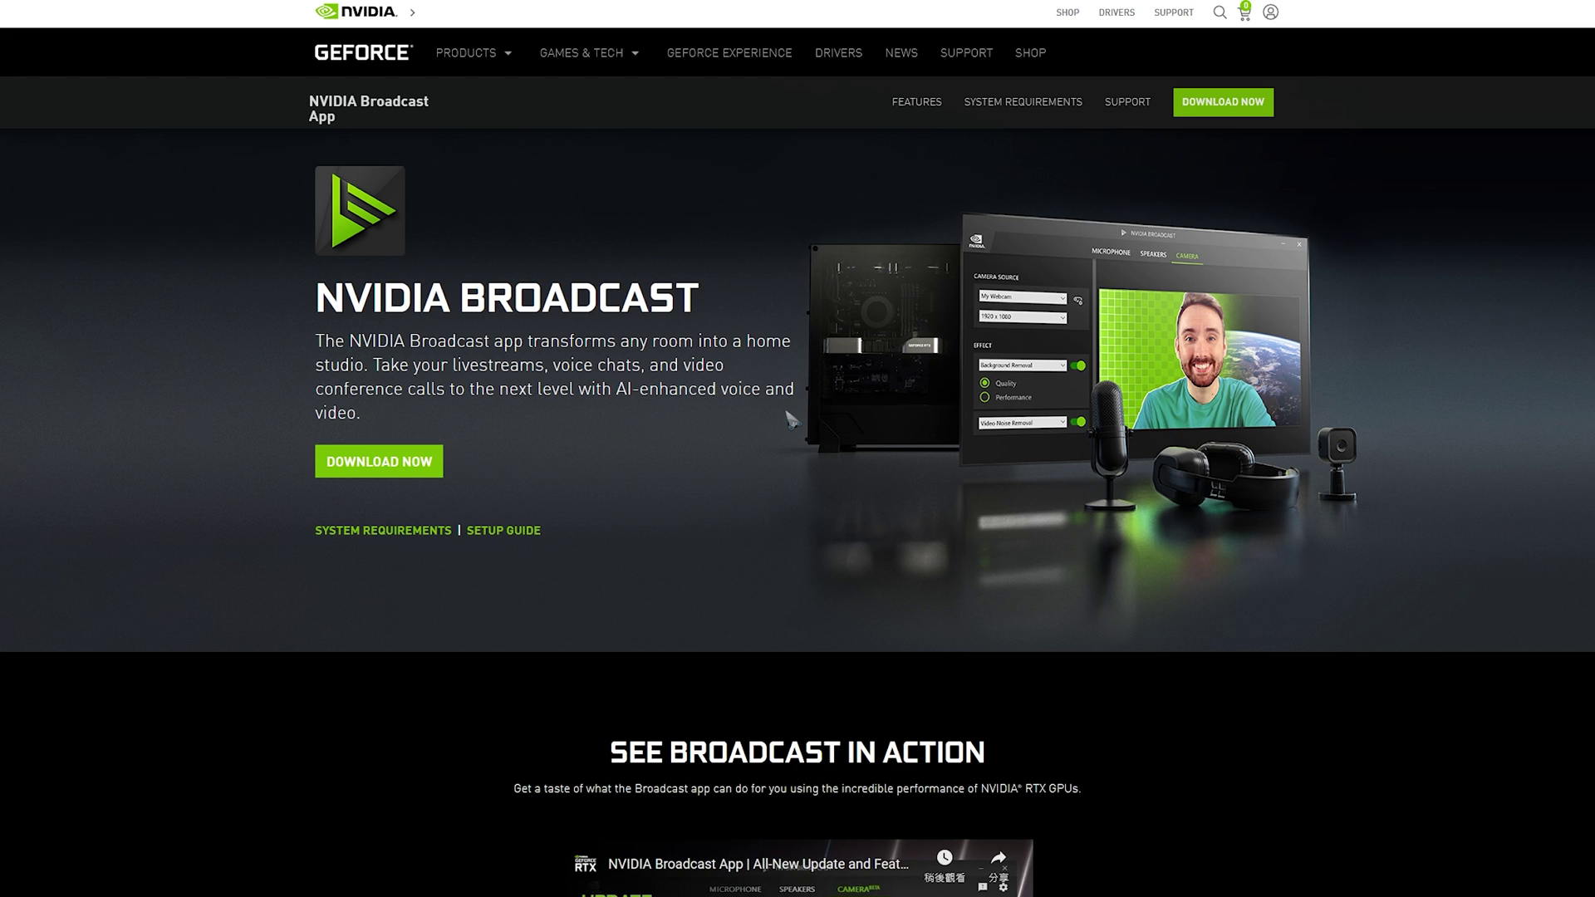
scroll(789, 419, down, 15)
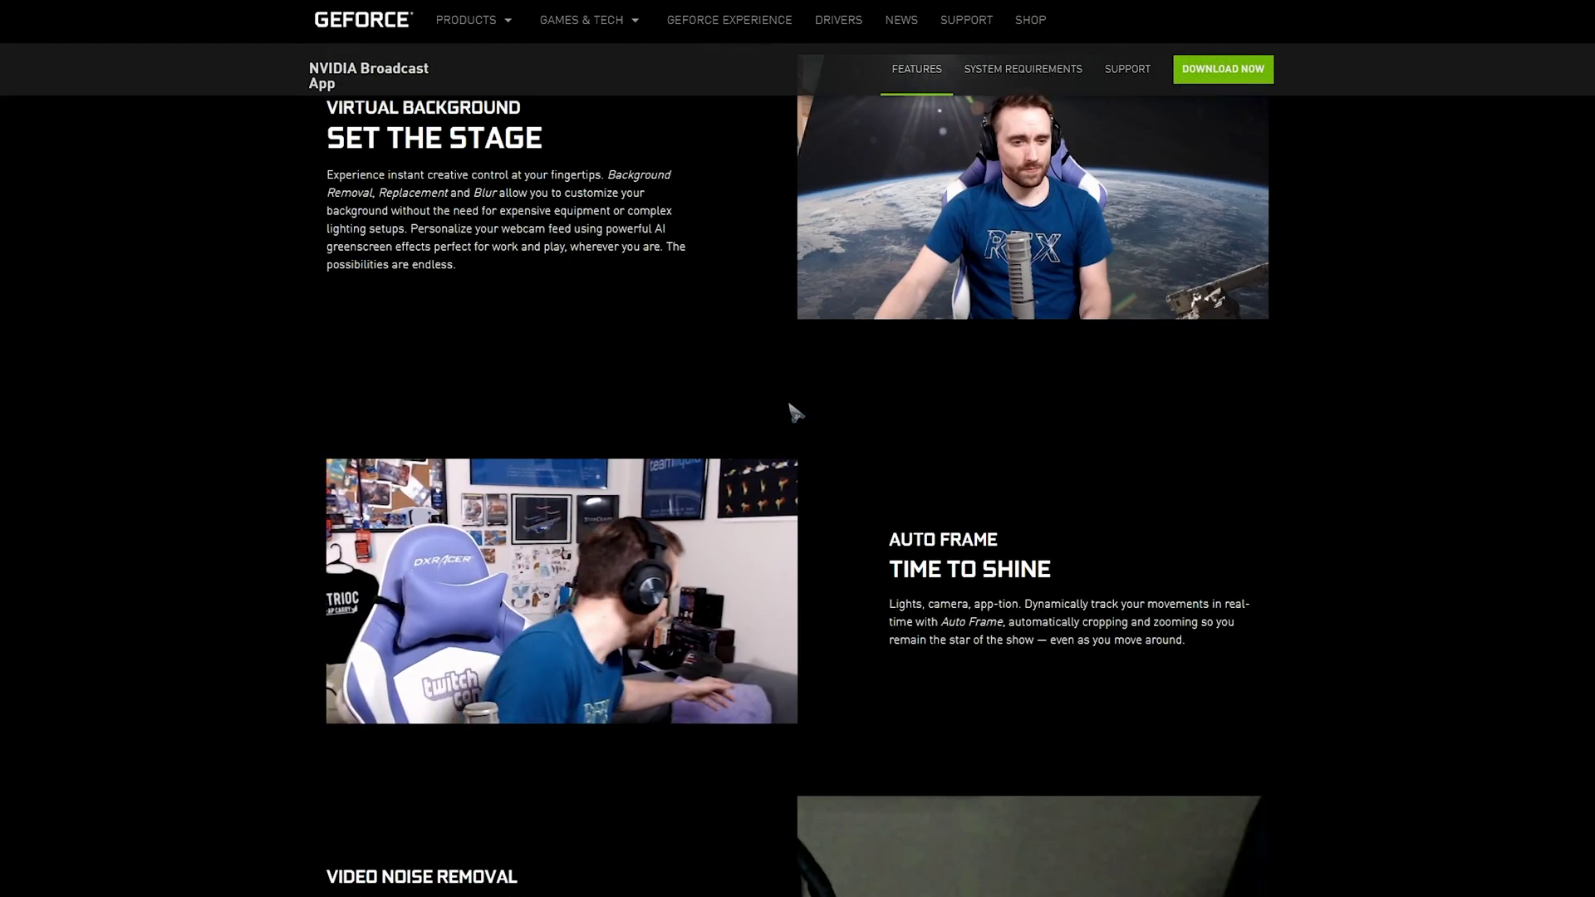
scroll(794, 411, up, 2)
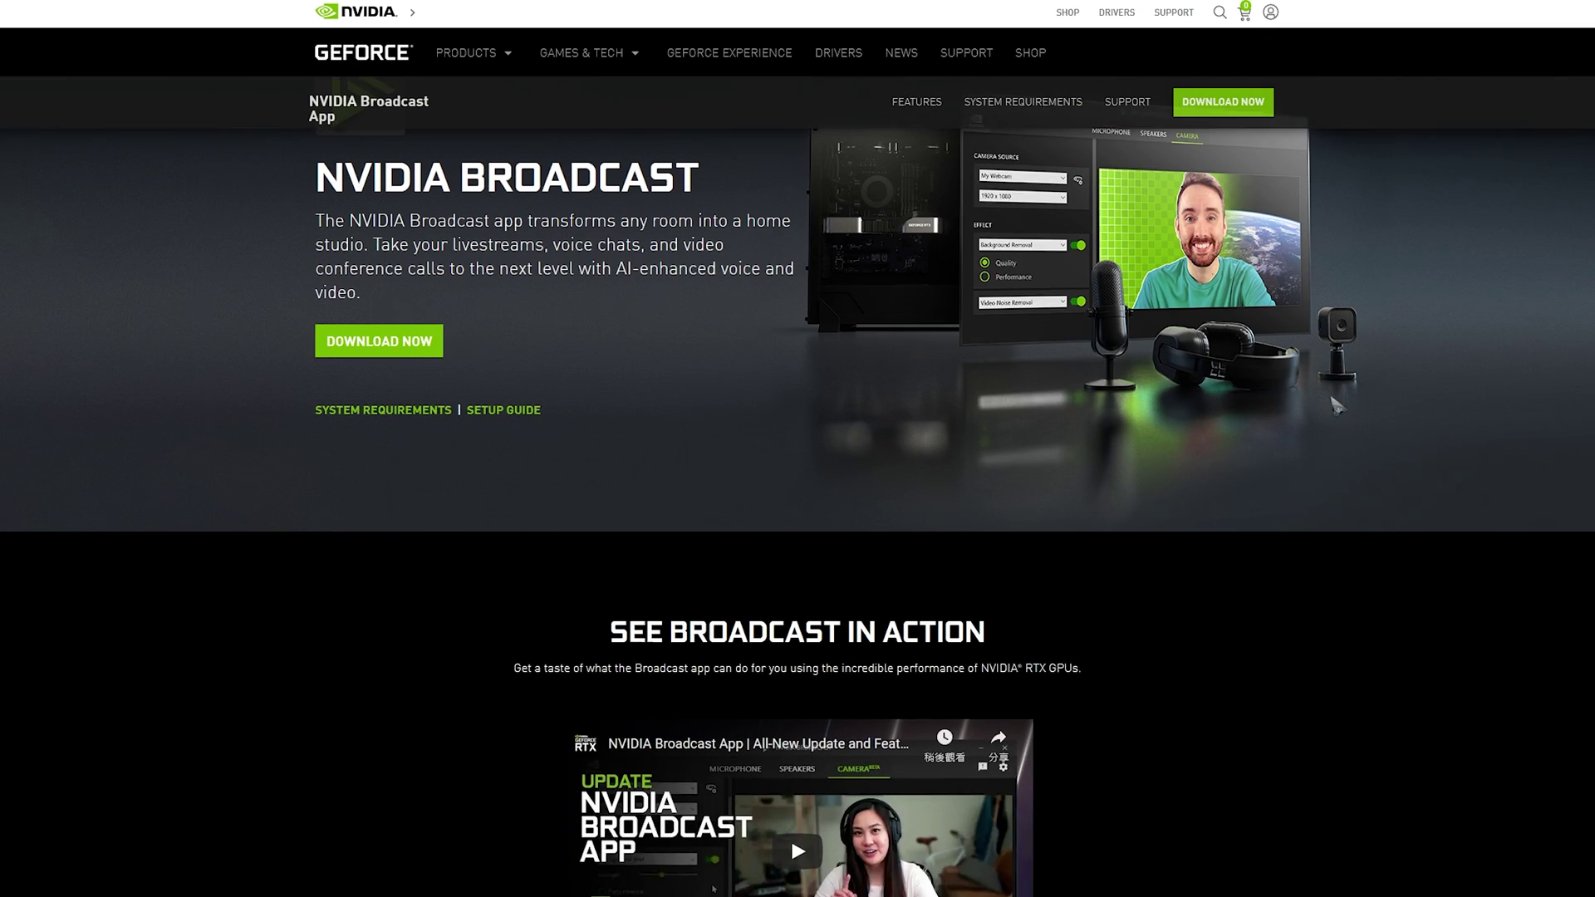
scroll(1335, 405, up, 2)
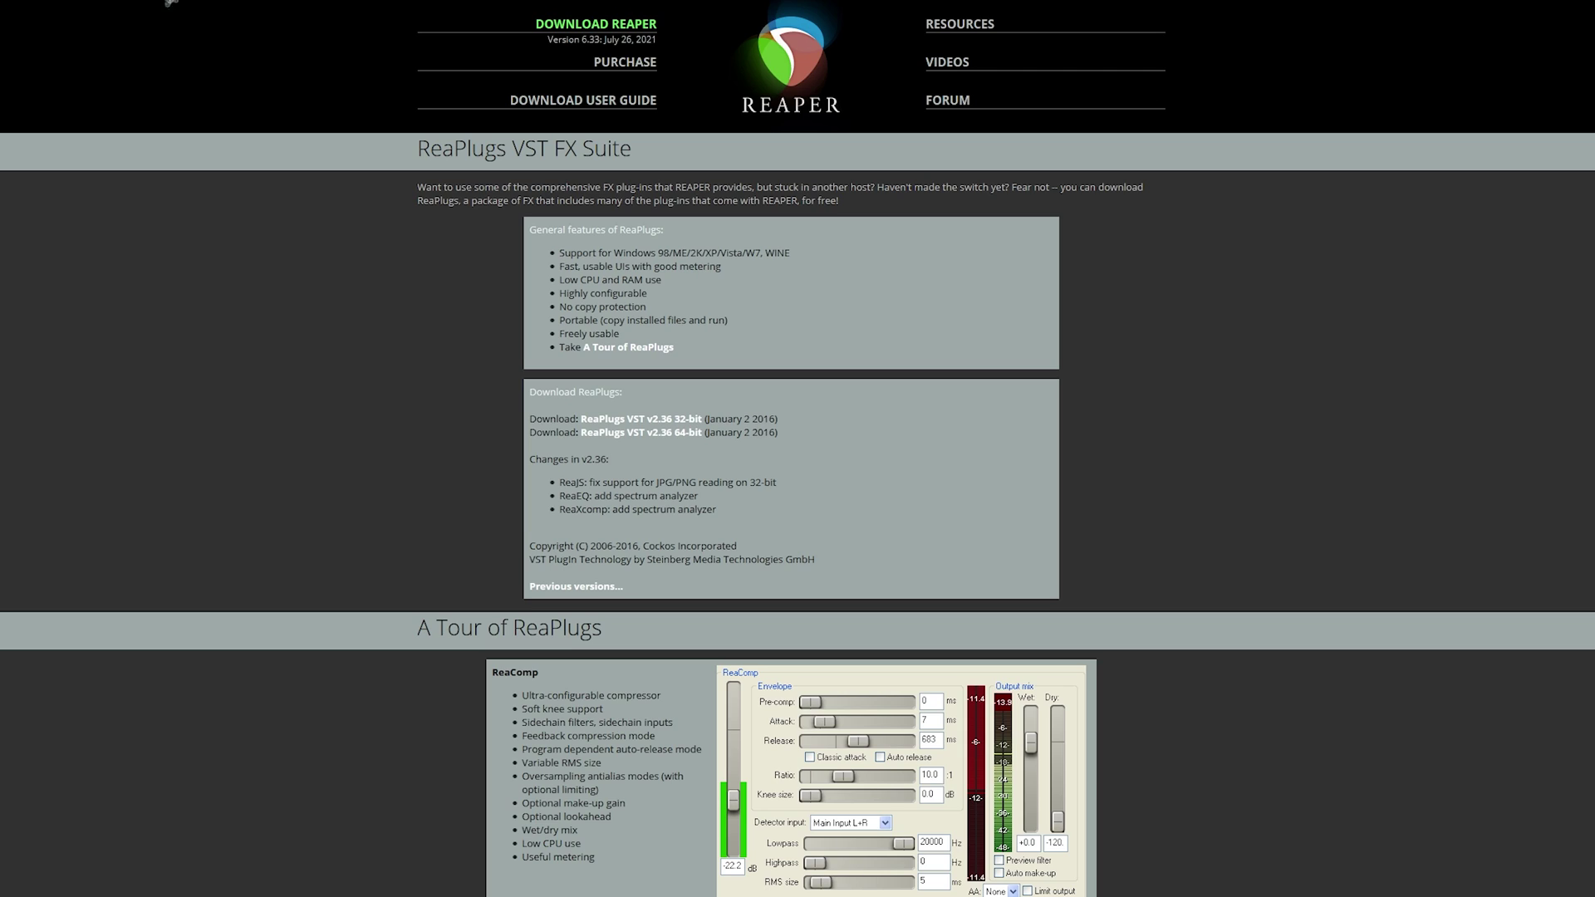
Scroll the ReaPlugs page past ReaComp, ReaXcomp, ReaDelay and ReaEQ to the ReaFIR section
drag(418, 153, 515, 155)
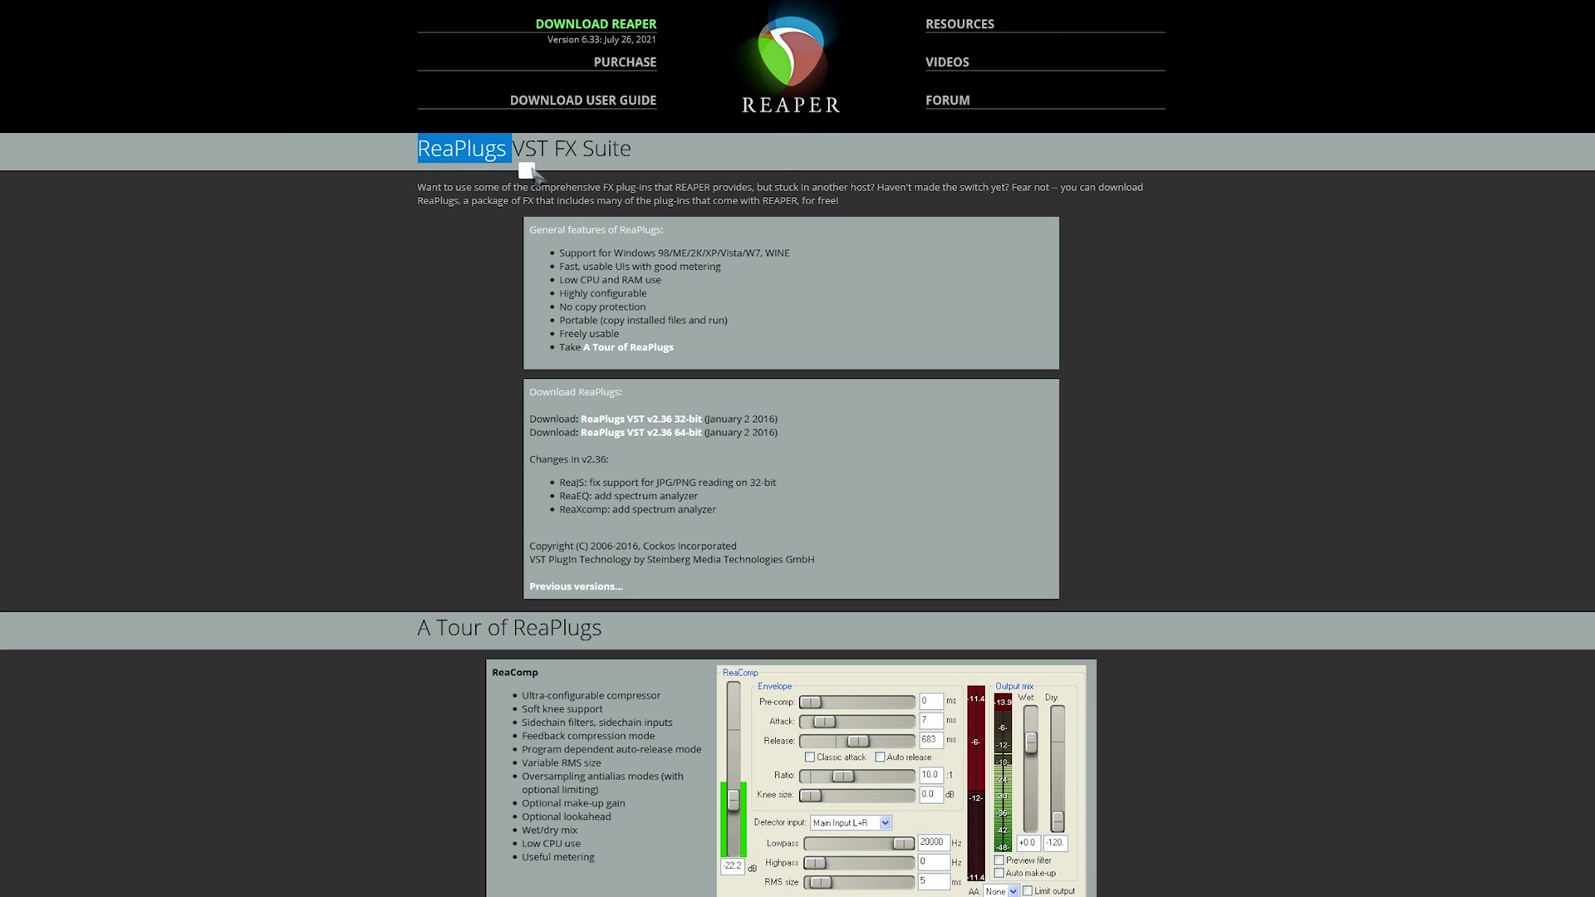
click(778, 170)
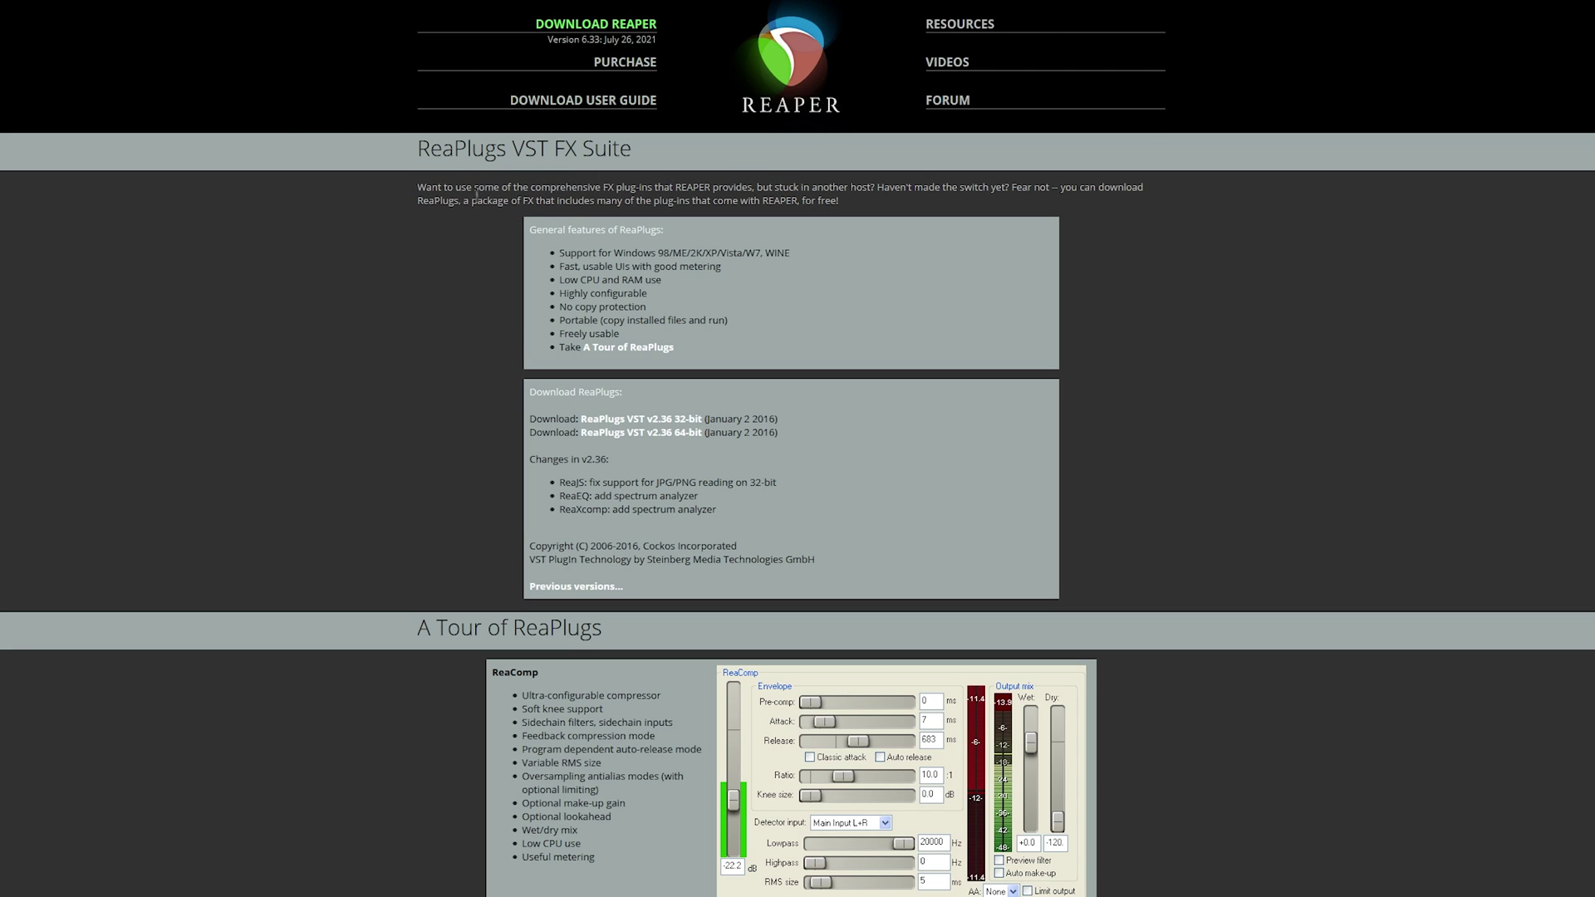
scroll(499, 277, down, 4)
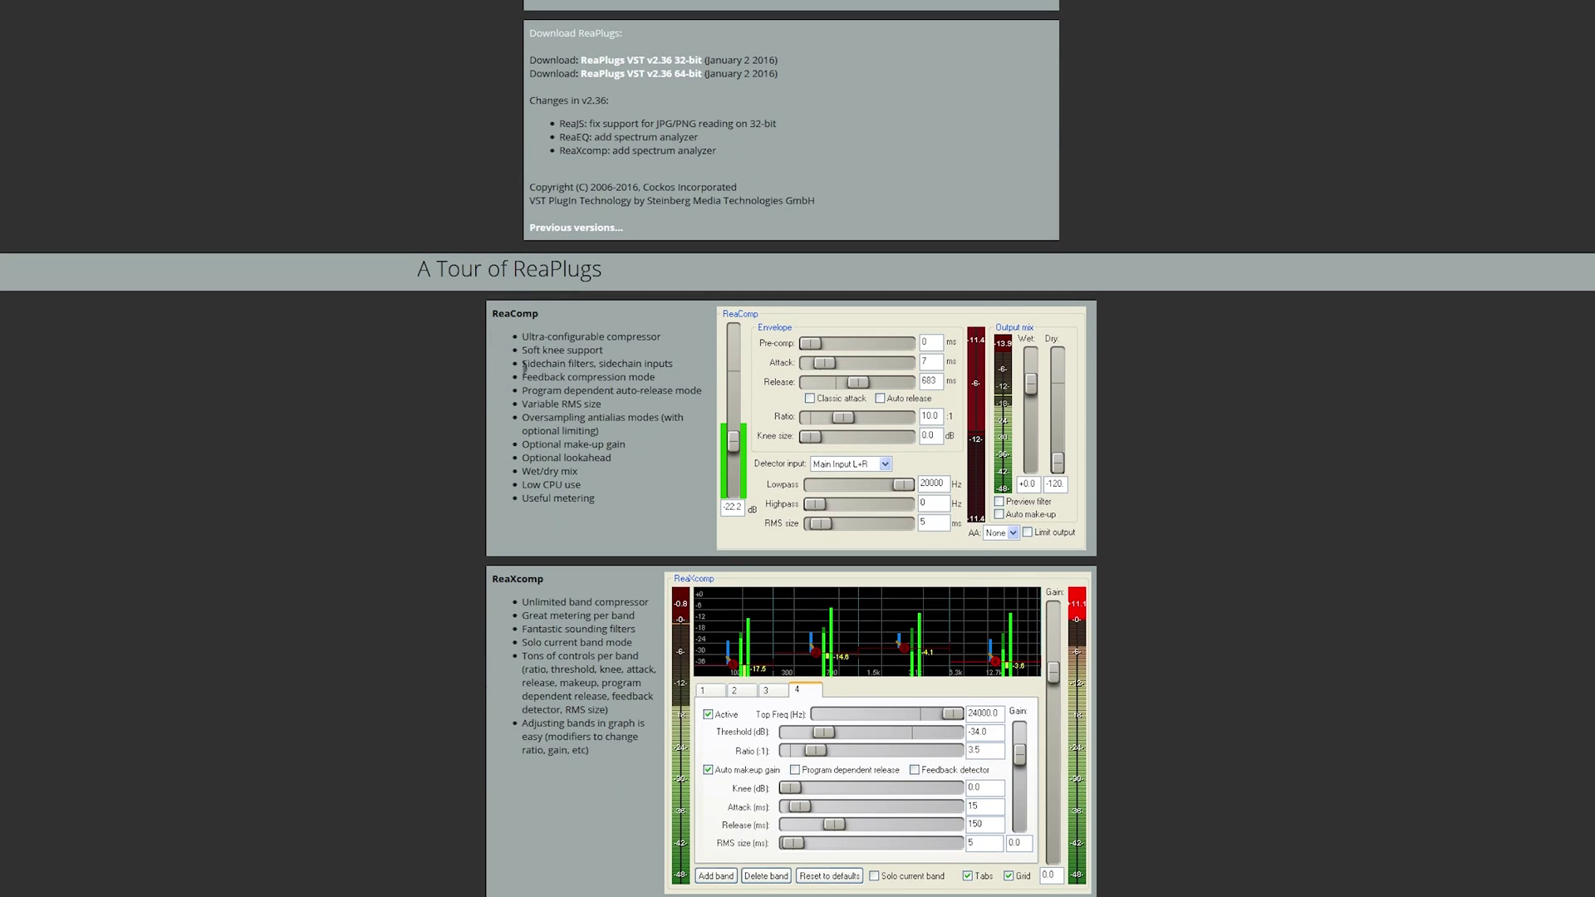
scroll(524, 368, down, 1)
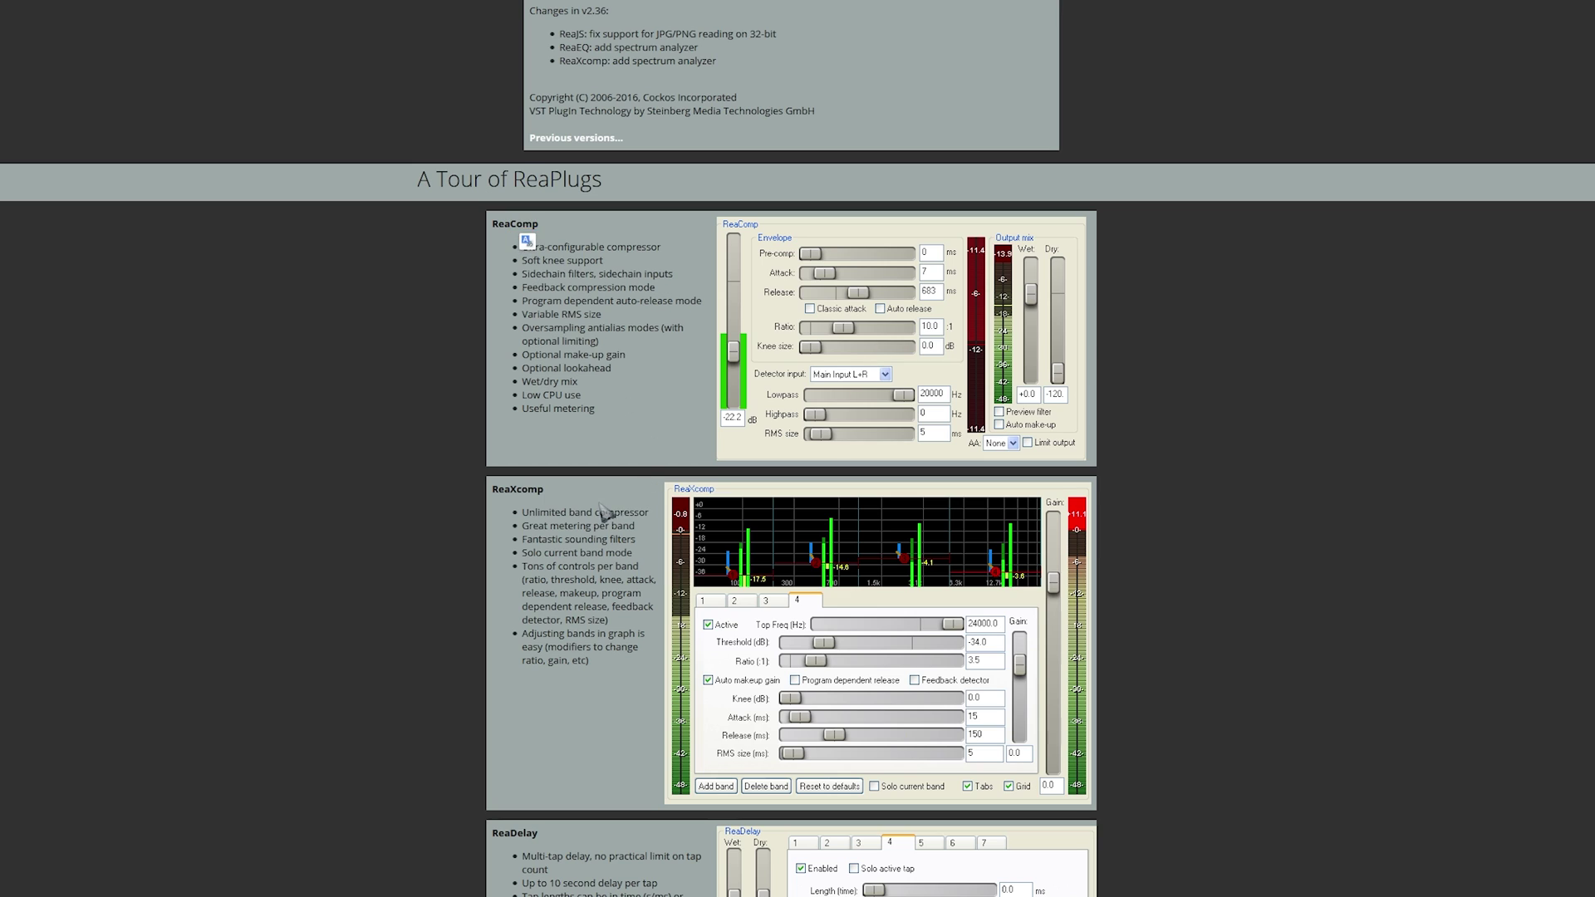
scroll(603, 508, down, 7)
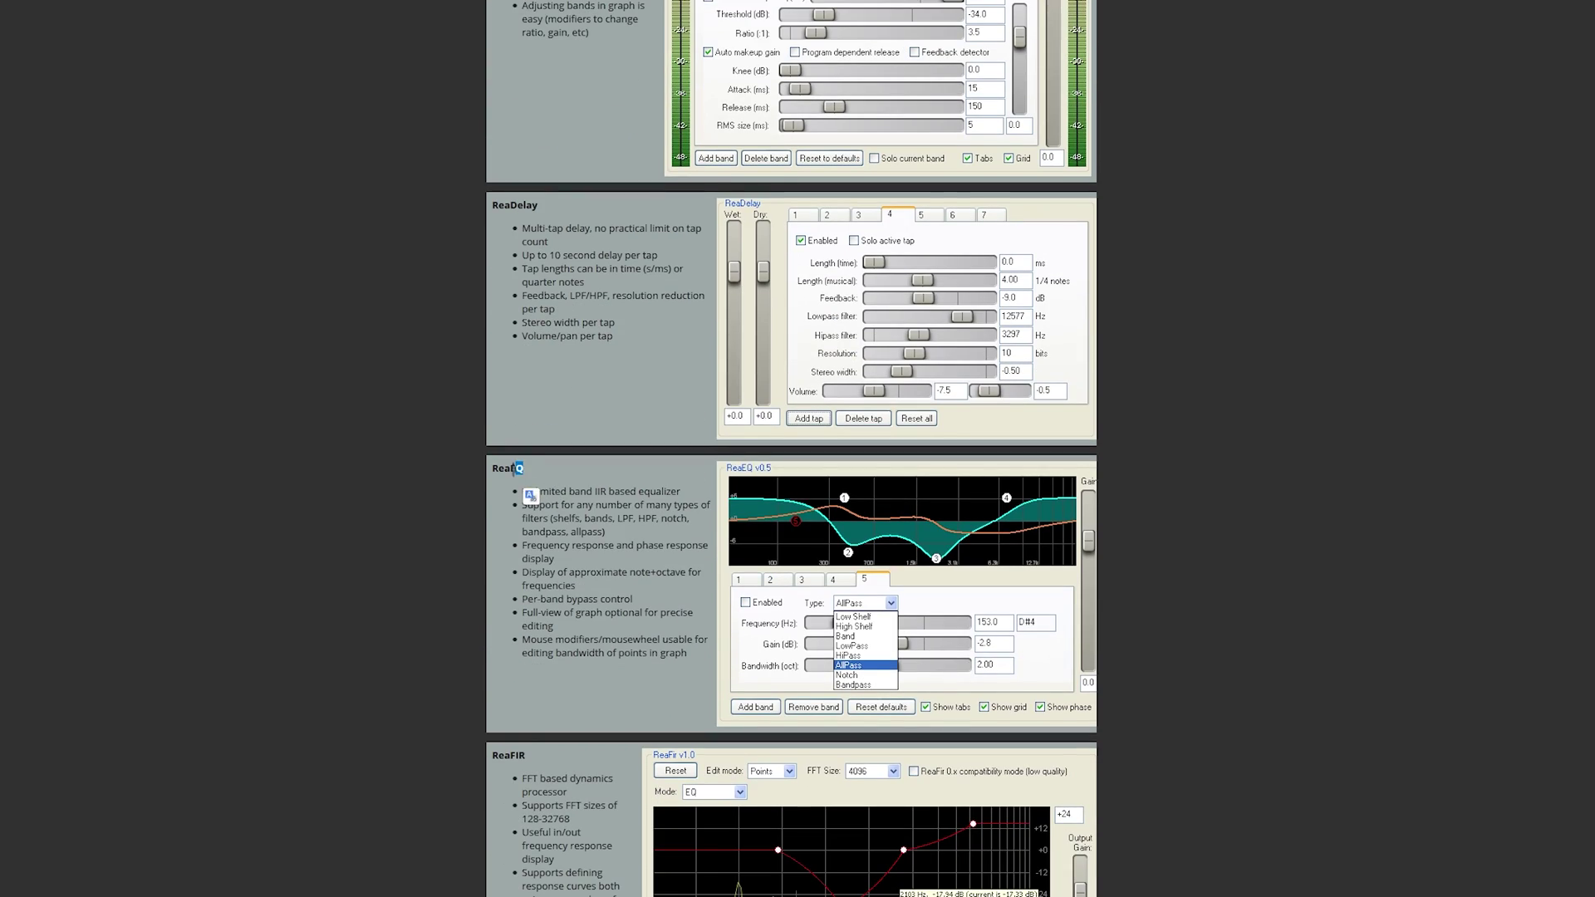
scroll(530, 495, down, 3)
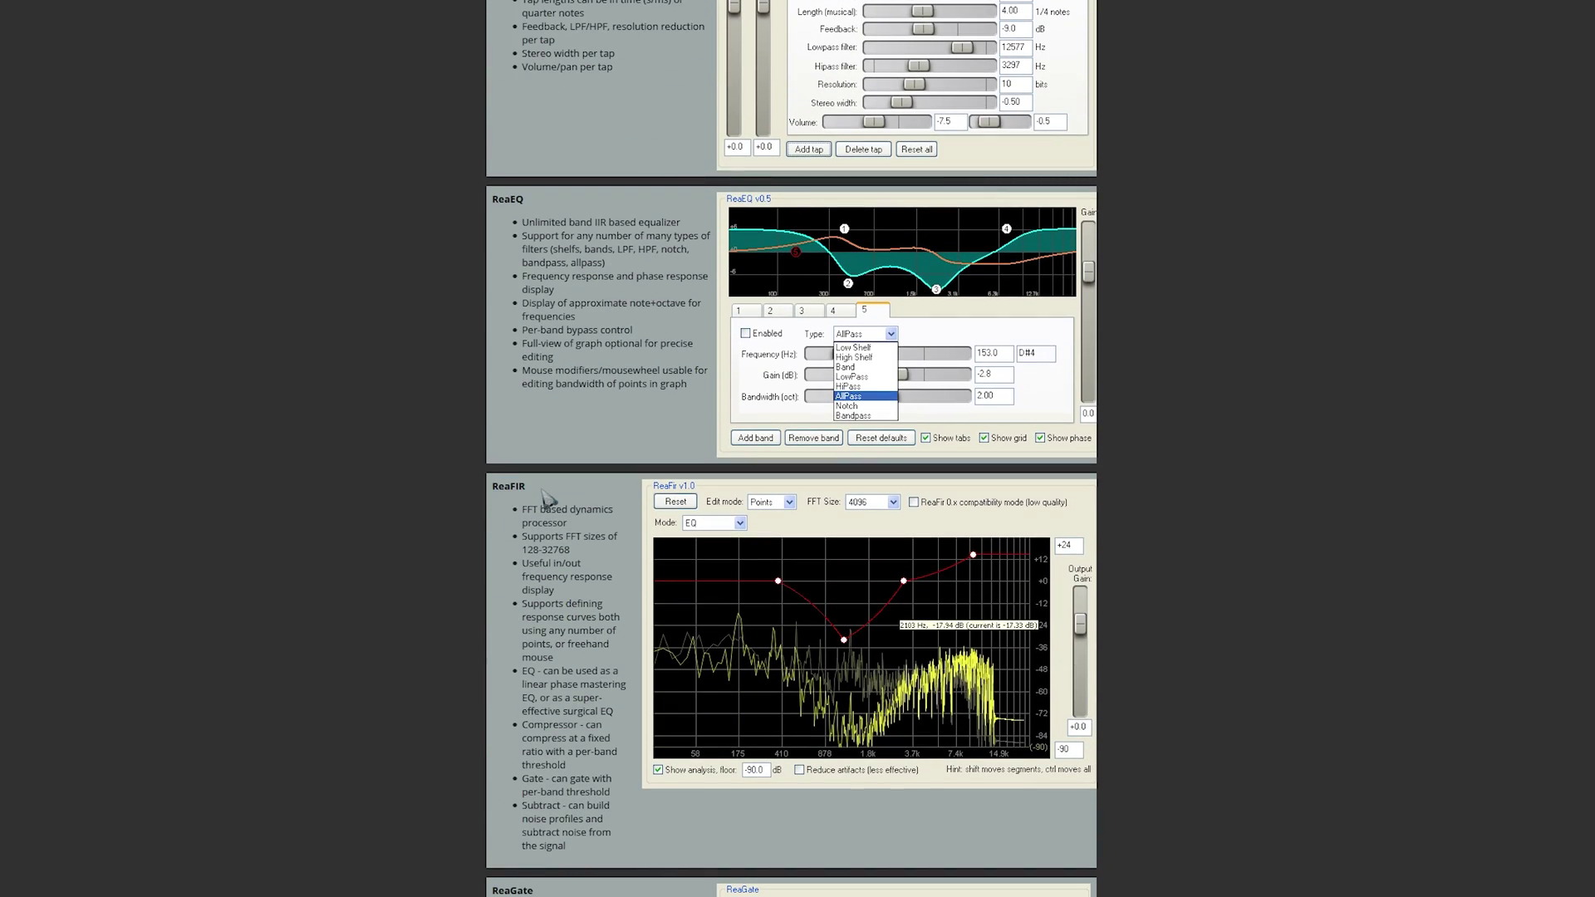
drag(525, 486, 504, 486)
click(524, 499)
Return to OBS Studio and open the microphone channel's audio filters
click(224, 885)
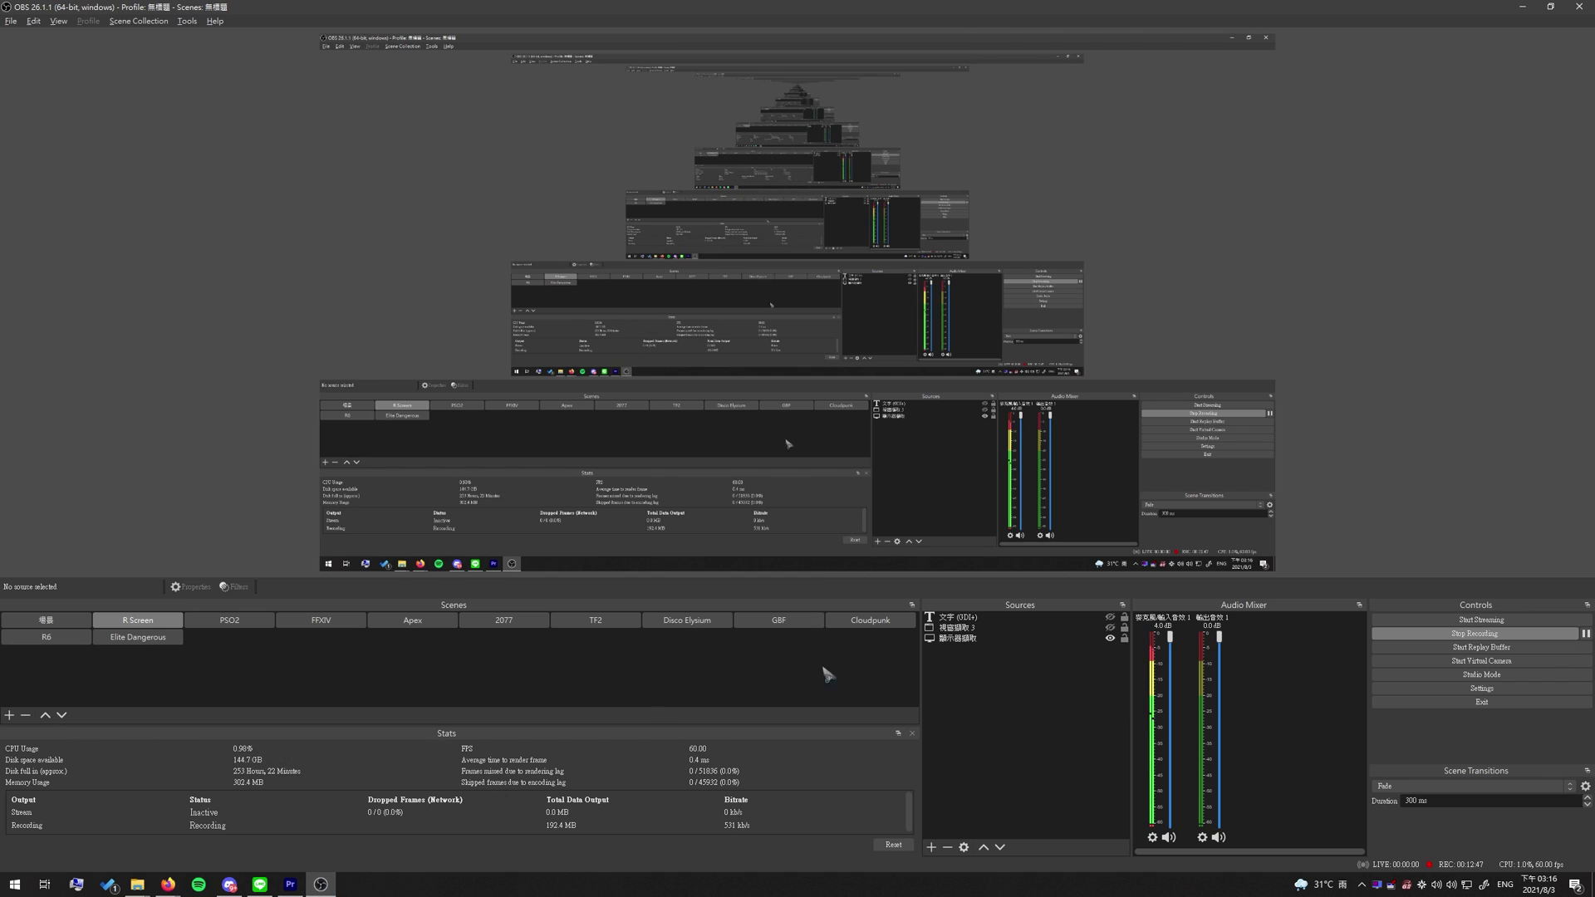
right_click(1166, 840)
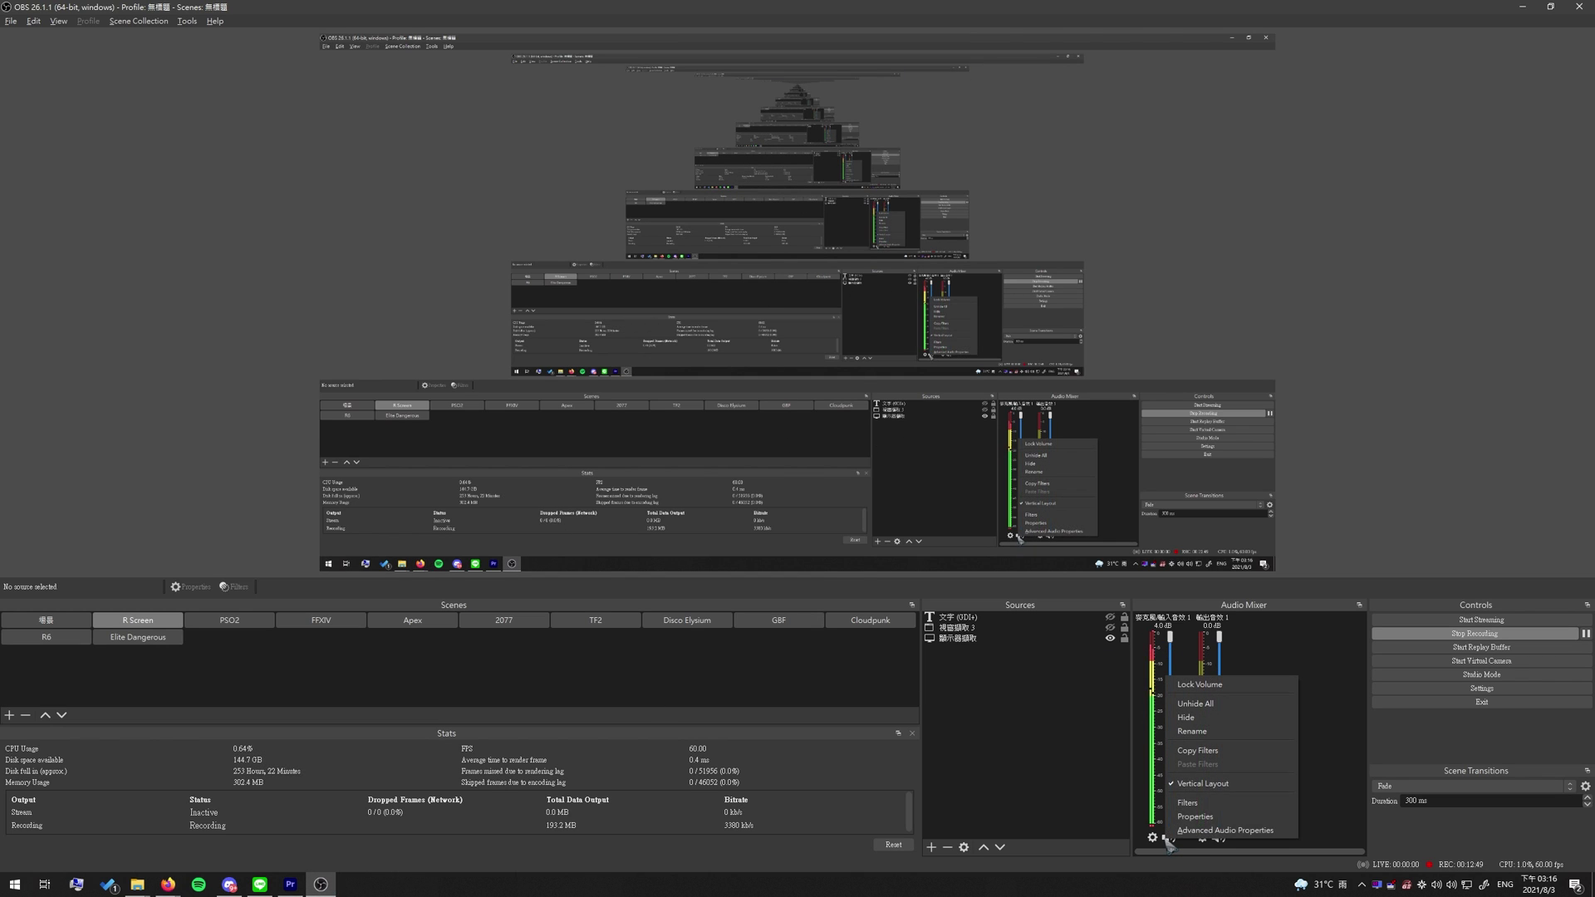
click(1204, 806)
Select the De Noise filter and keep reafir_standalone as its VST 2.x plug-in
click(423, 184)
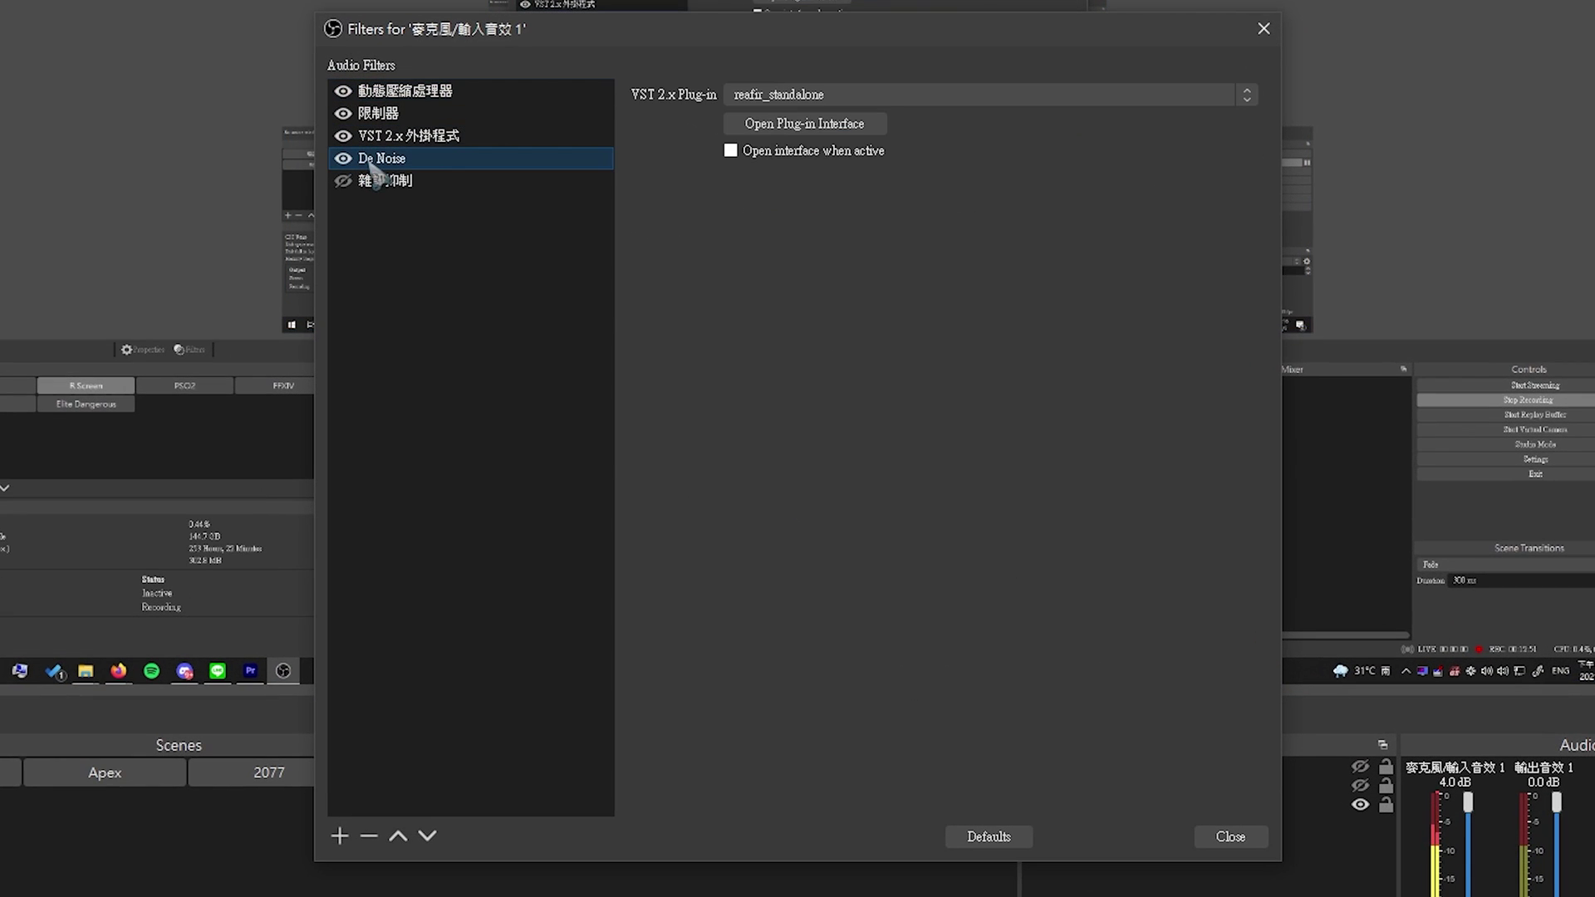
click(819, 127)
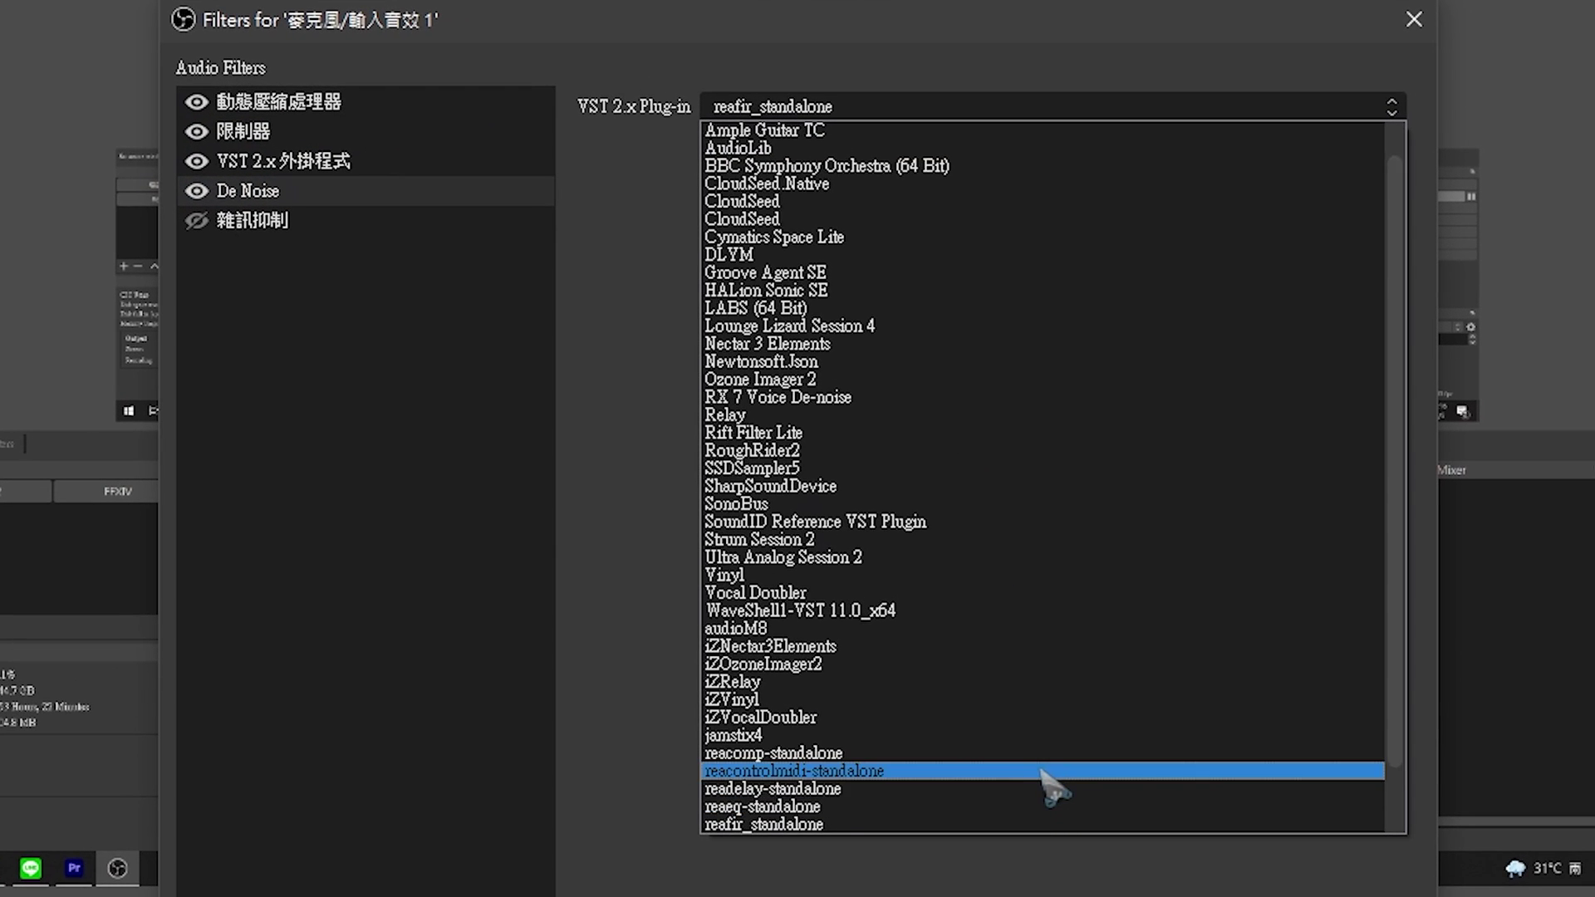
scroll(958, 637, down, 2)
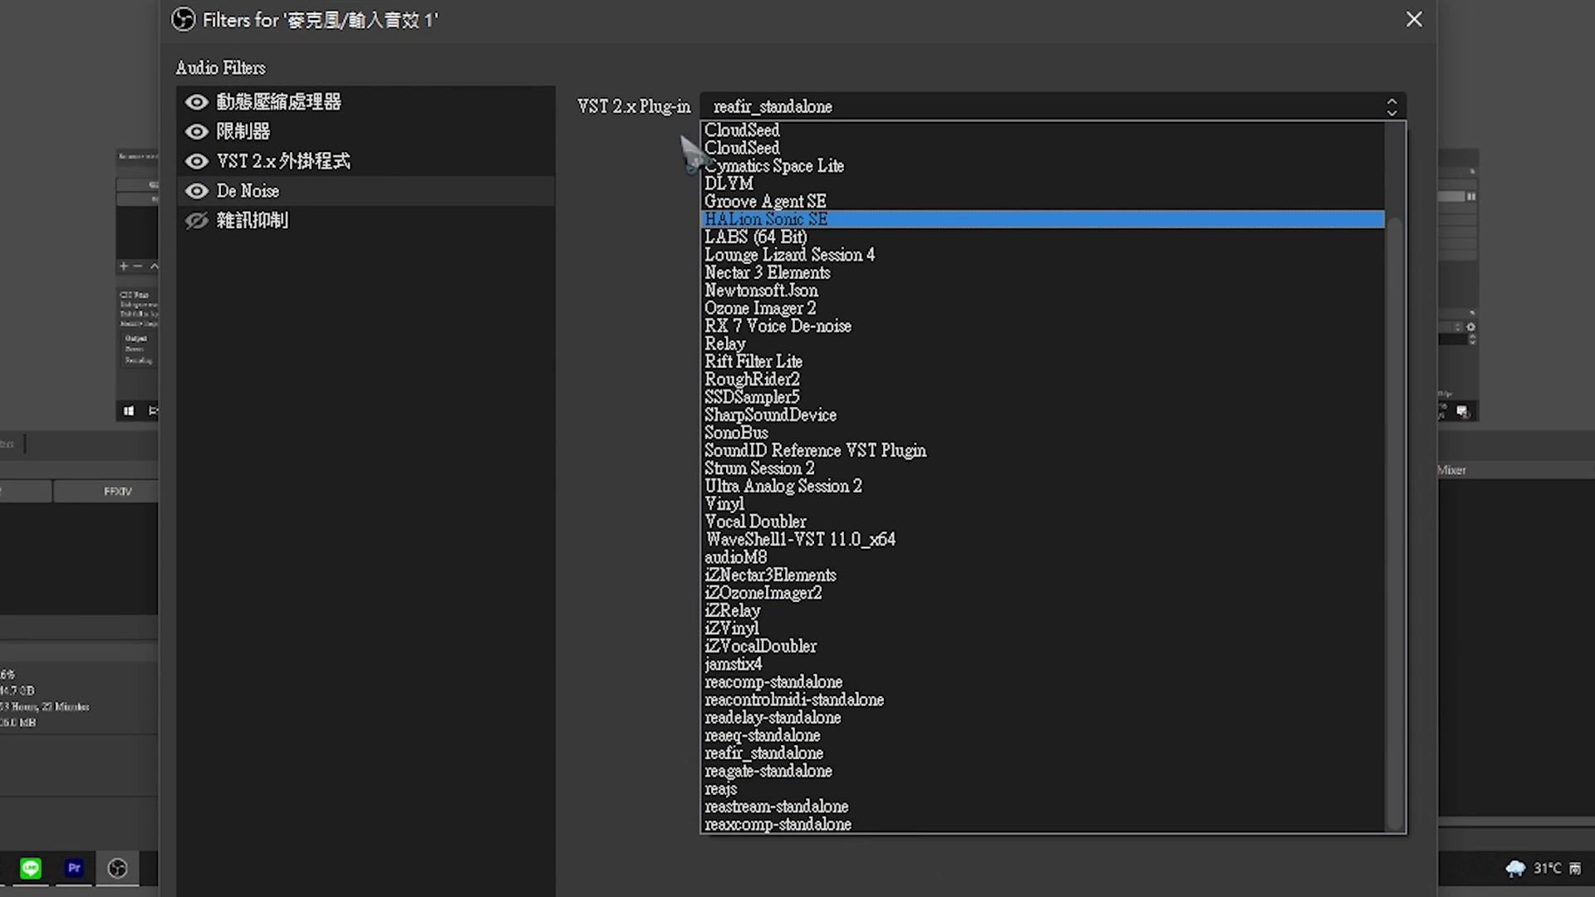
click(982, 843)
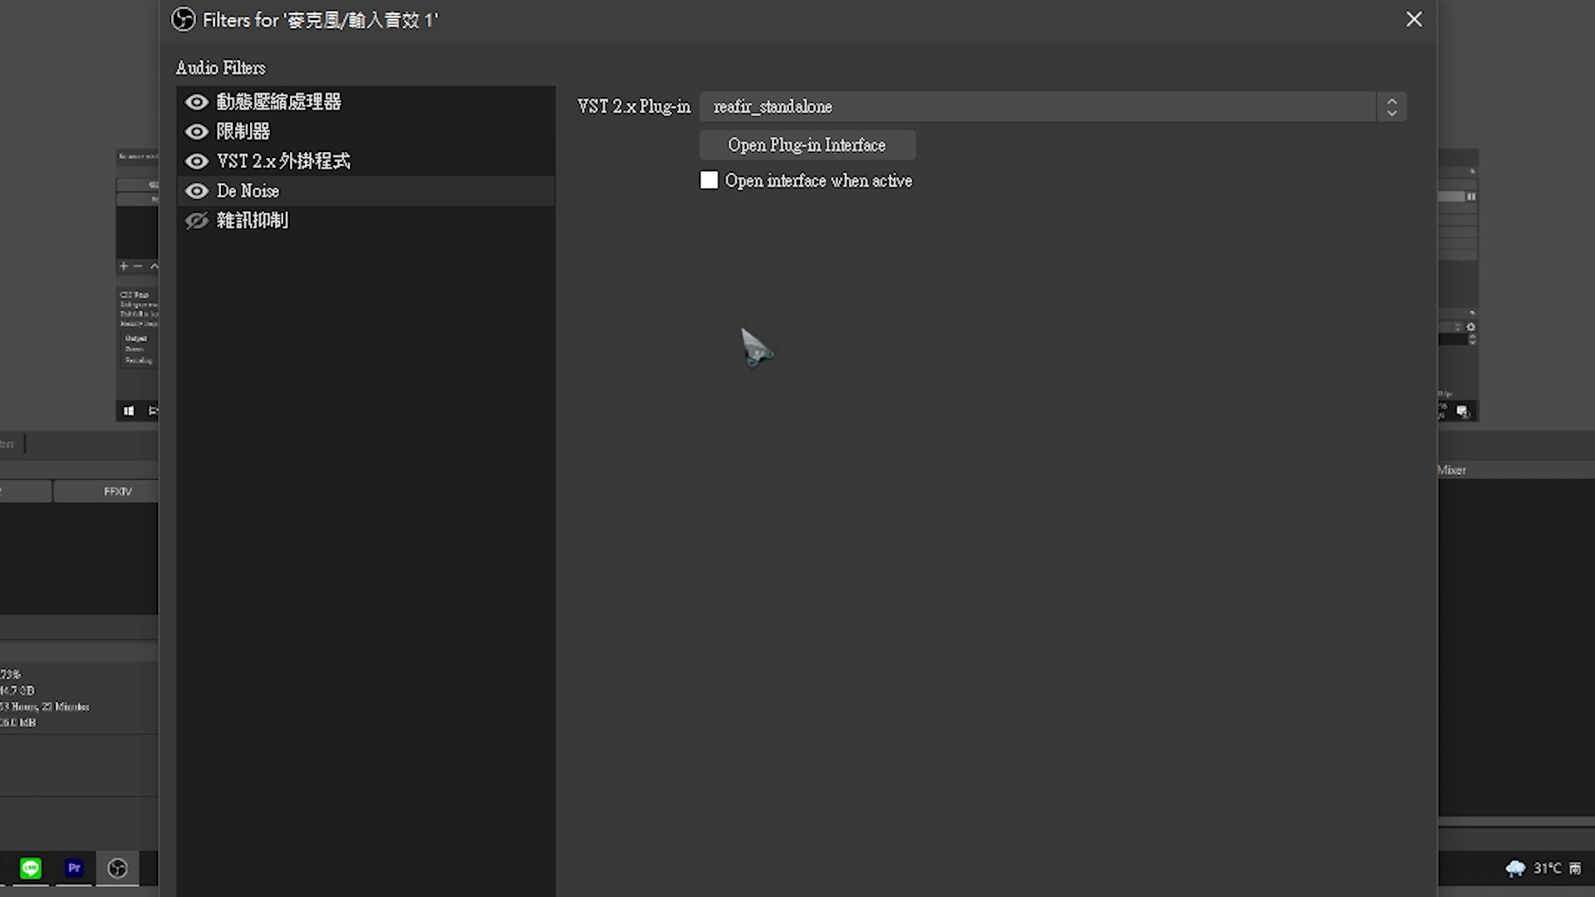
Open the De Noise filter's ReaFir interface and keep its Mode on Subtract
click(887, 146)
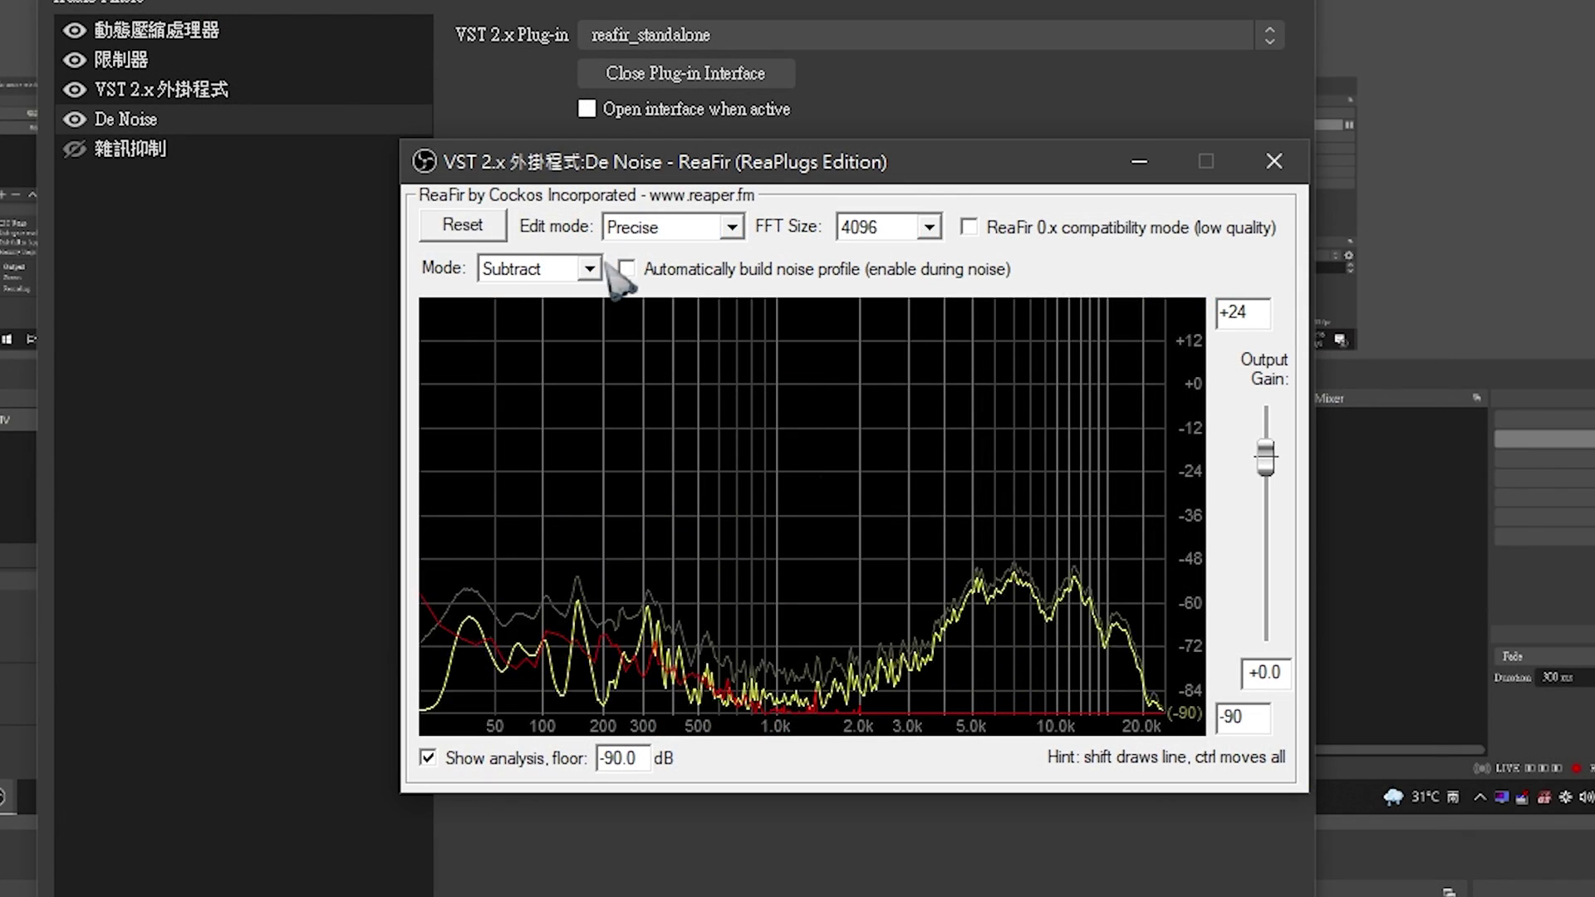
click(587, 269)
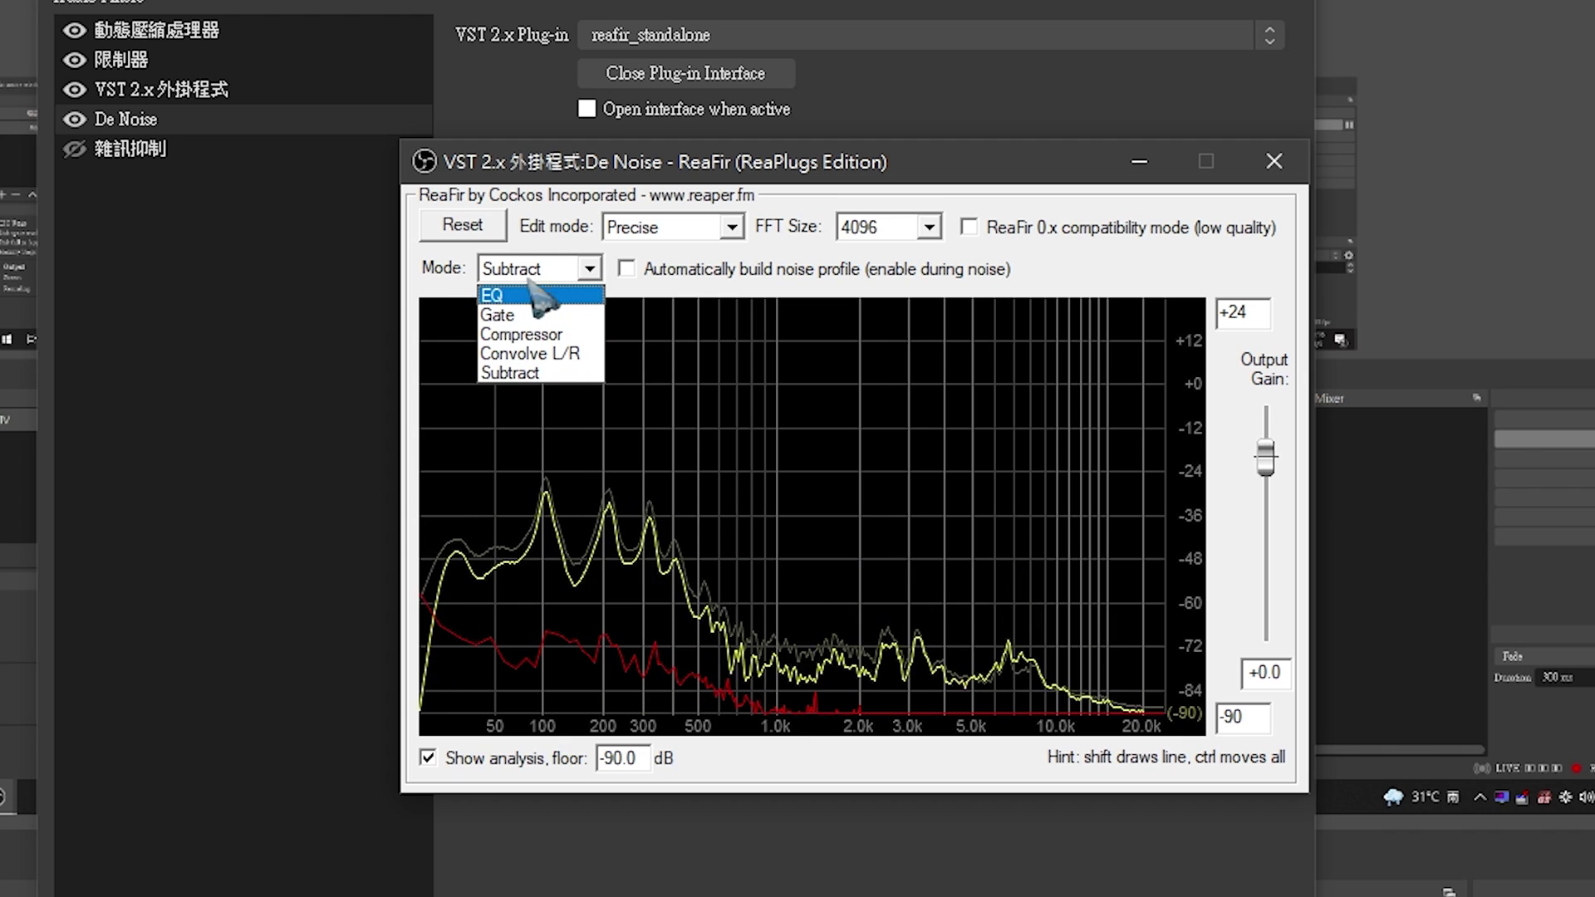
click(571, 270)
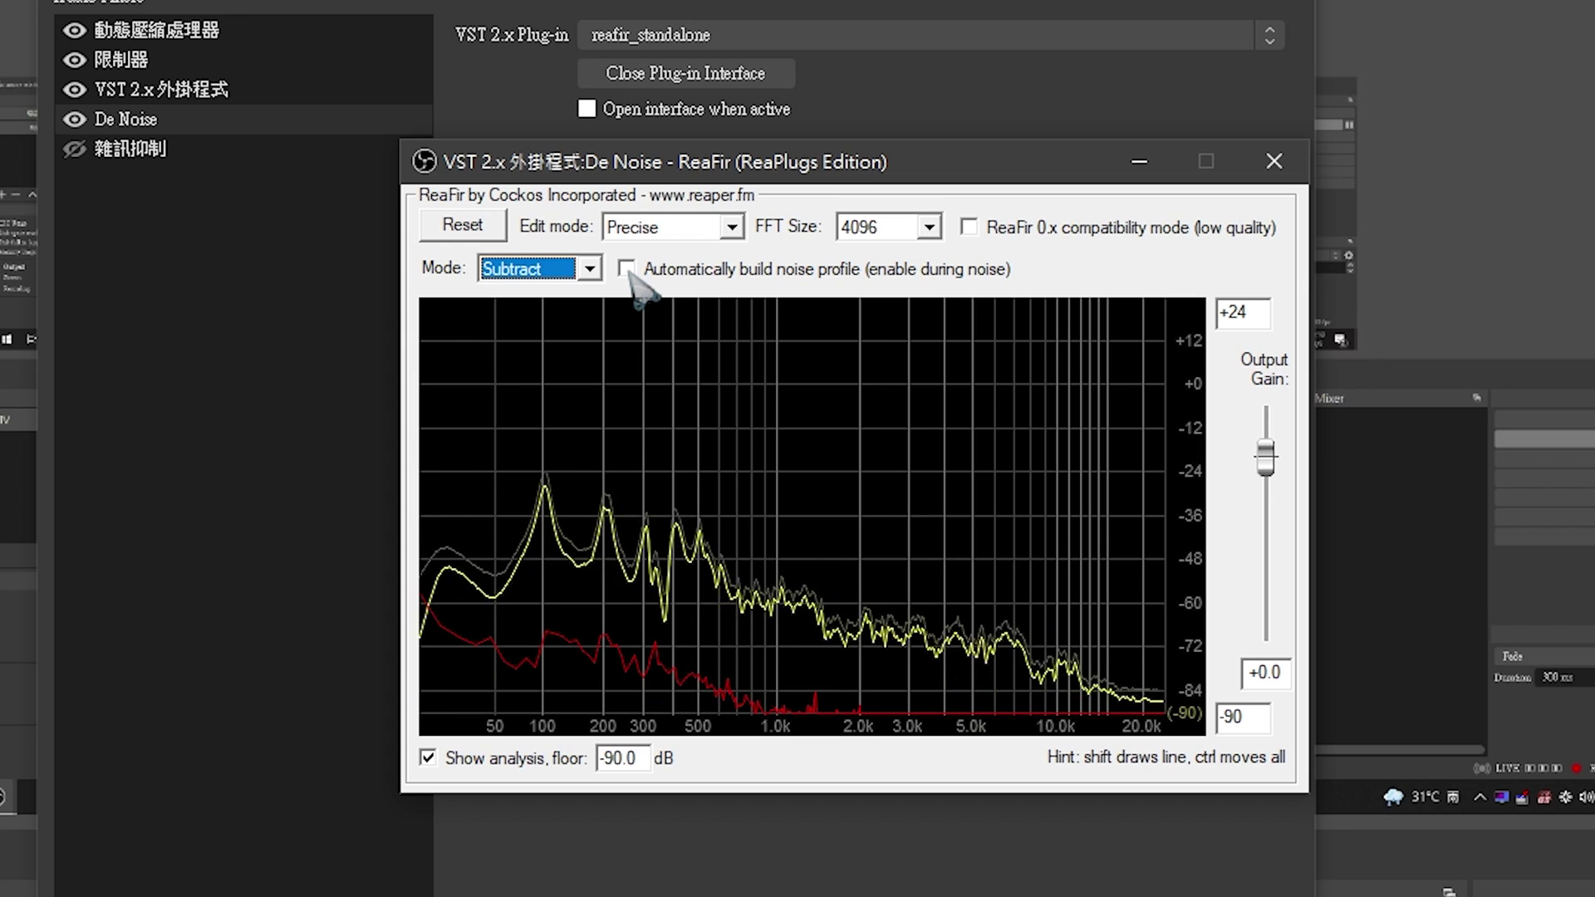
Enable 'Automatically build noise profile' during silence so ReaFir captures the background noise
click(627, 271)
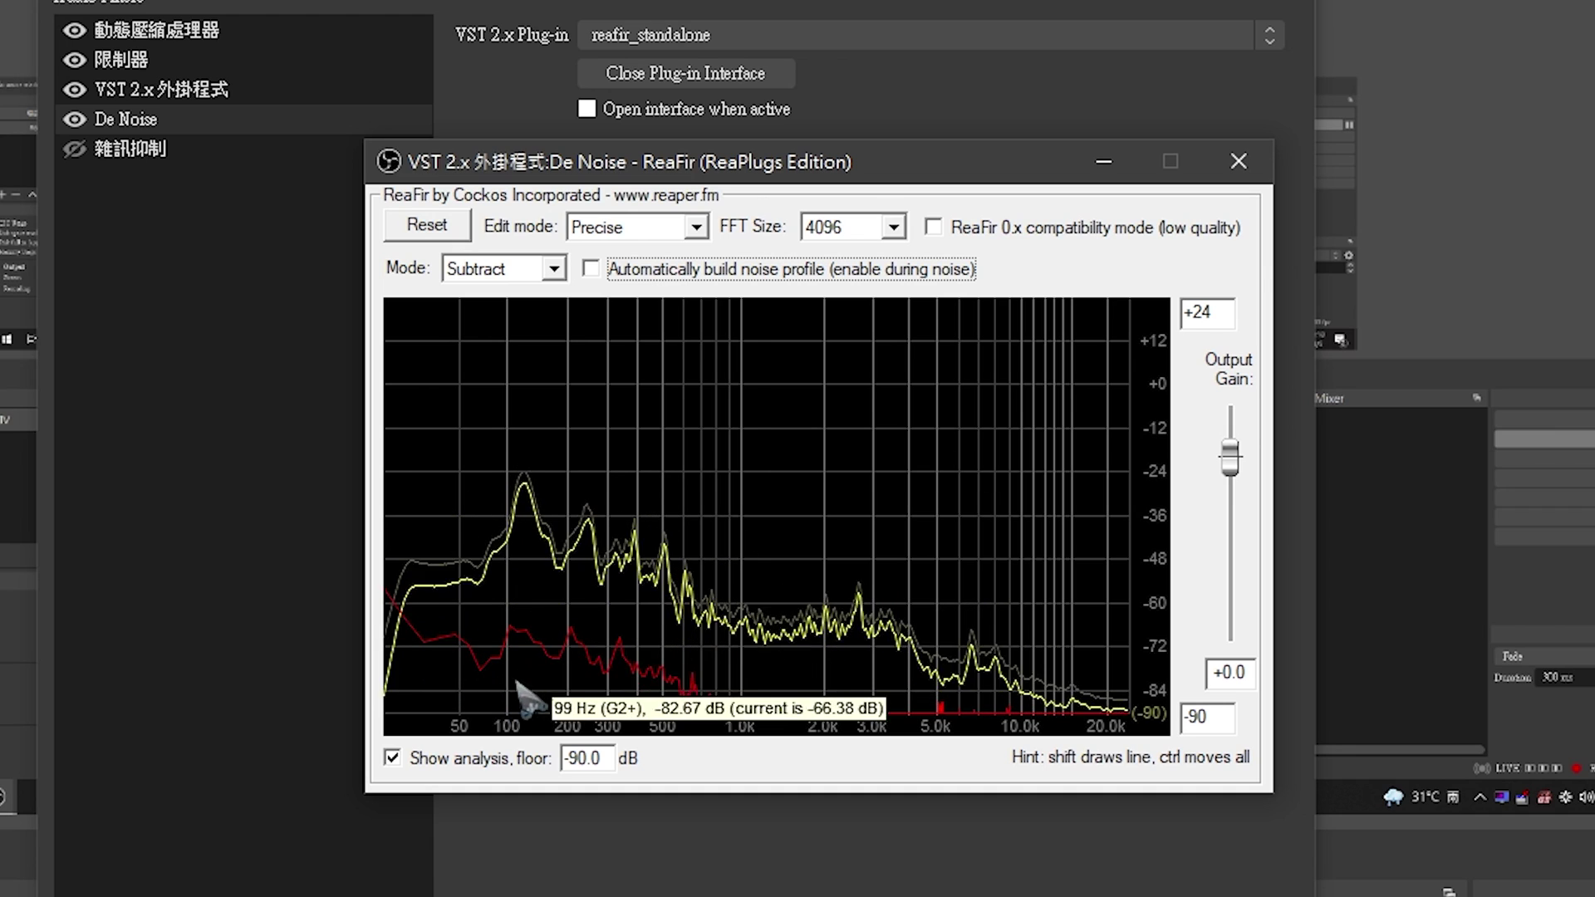
click(1238, 160)
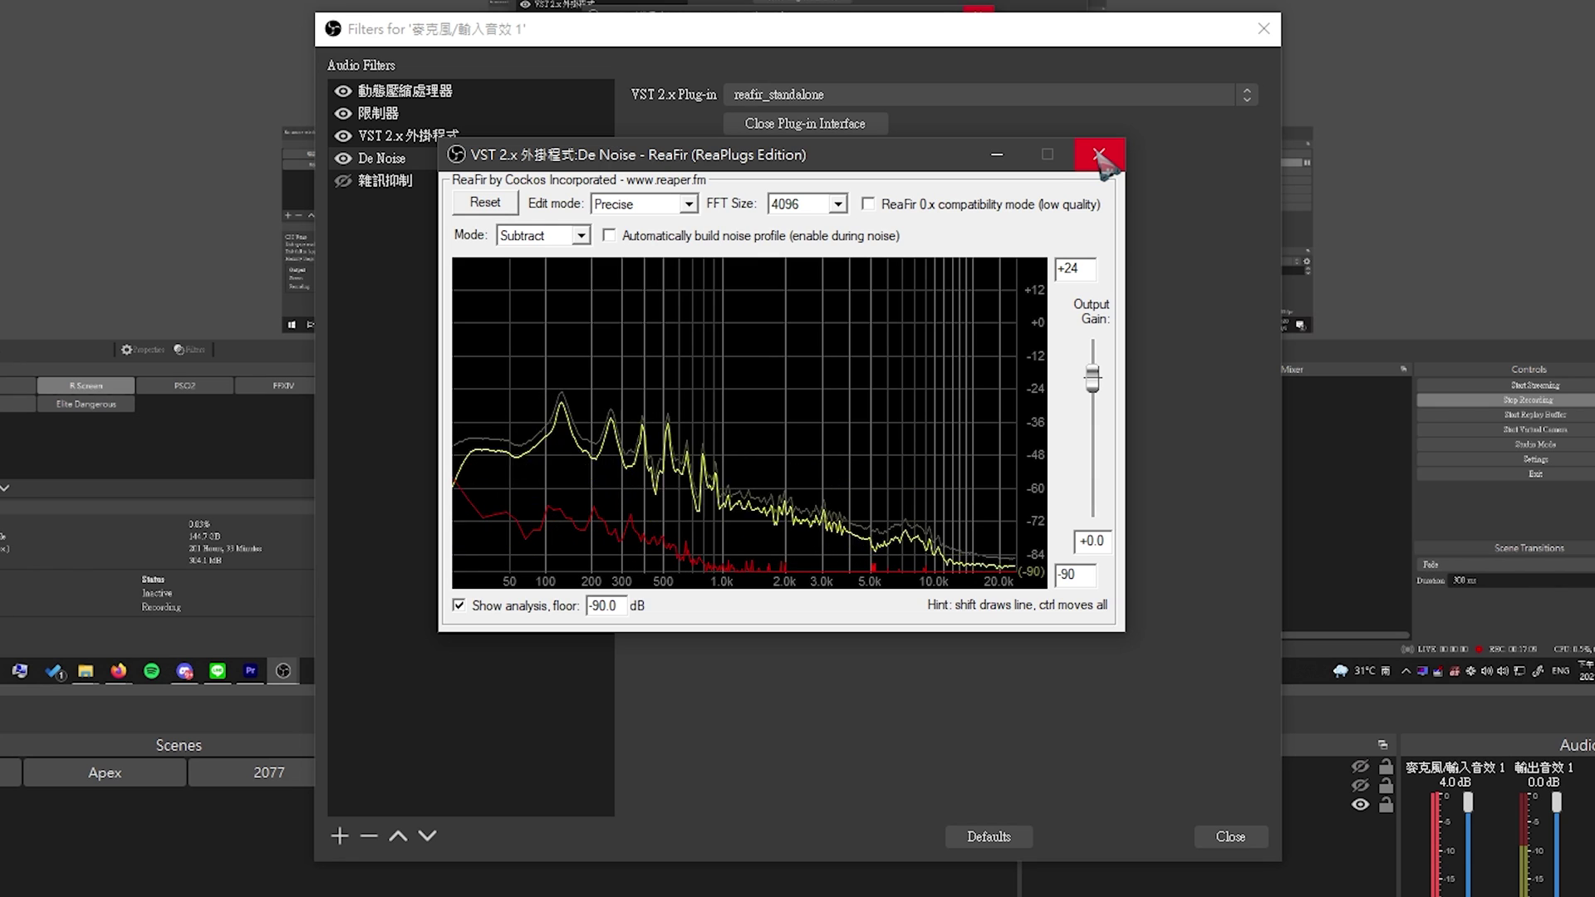
Close the ReaFir plug-in window, returning to the De Noise filter's settings
click(1099, 156)
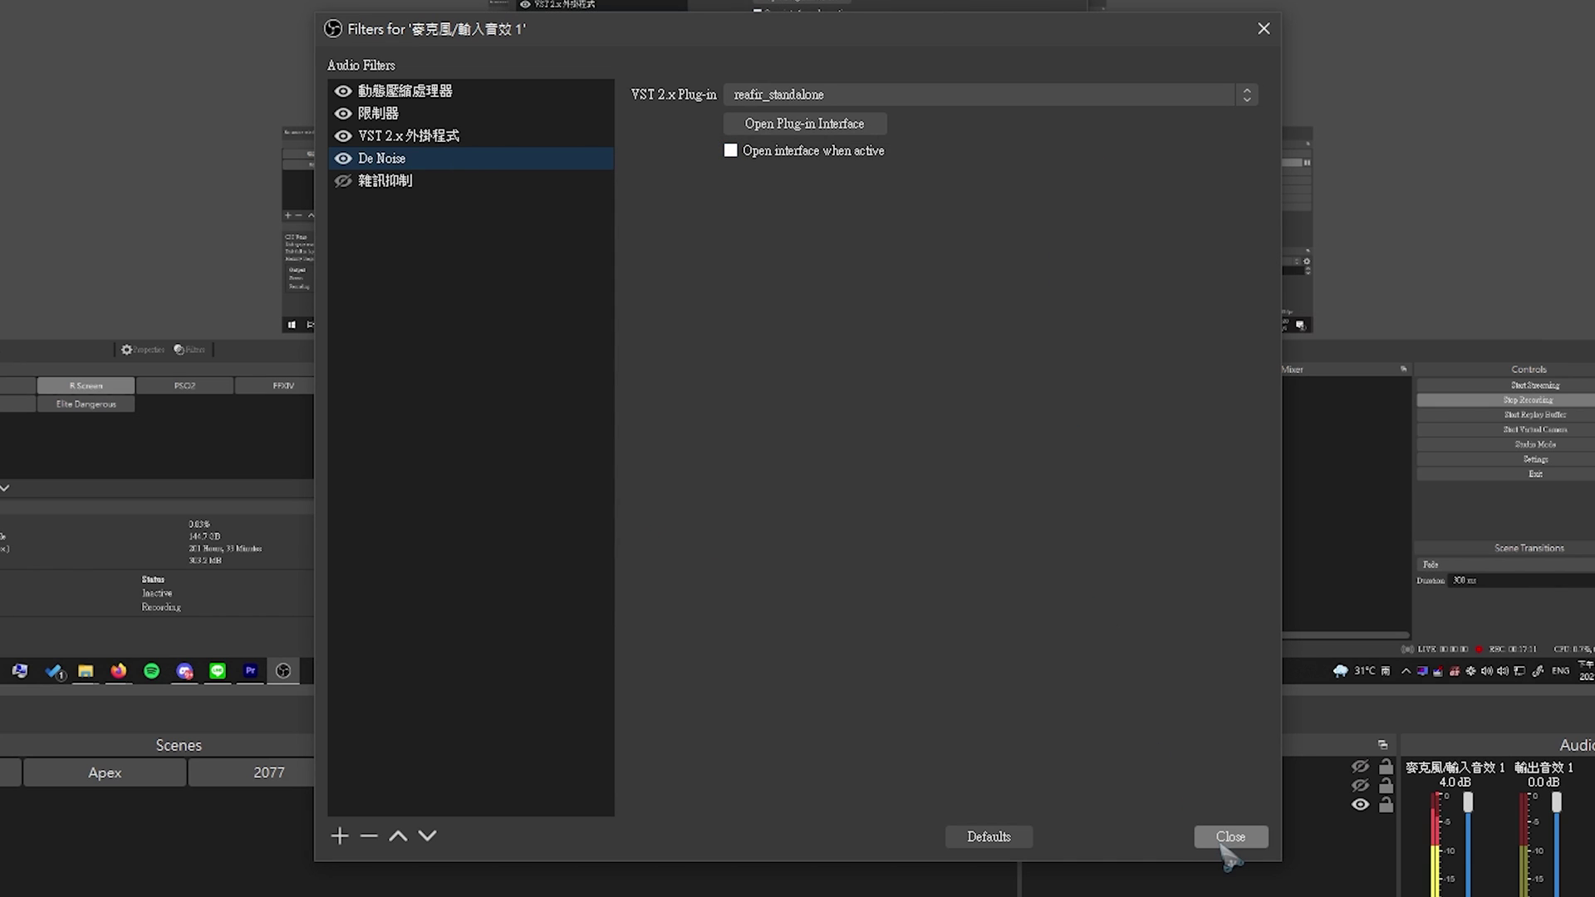